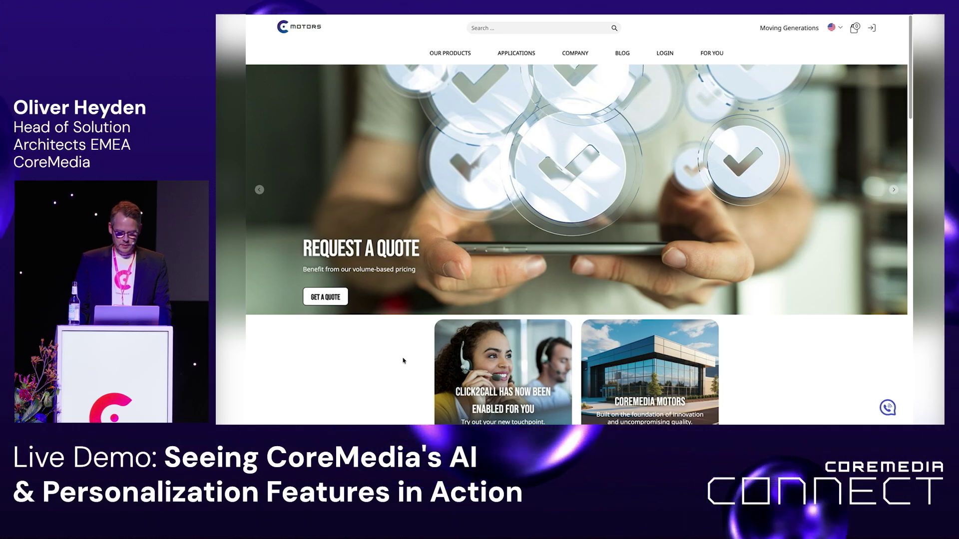
- Switch to CoreMedia Studio in the browser and open its analytics dashboard from the Motors page
{"action": "key", "text": "super+Tab"}
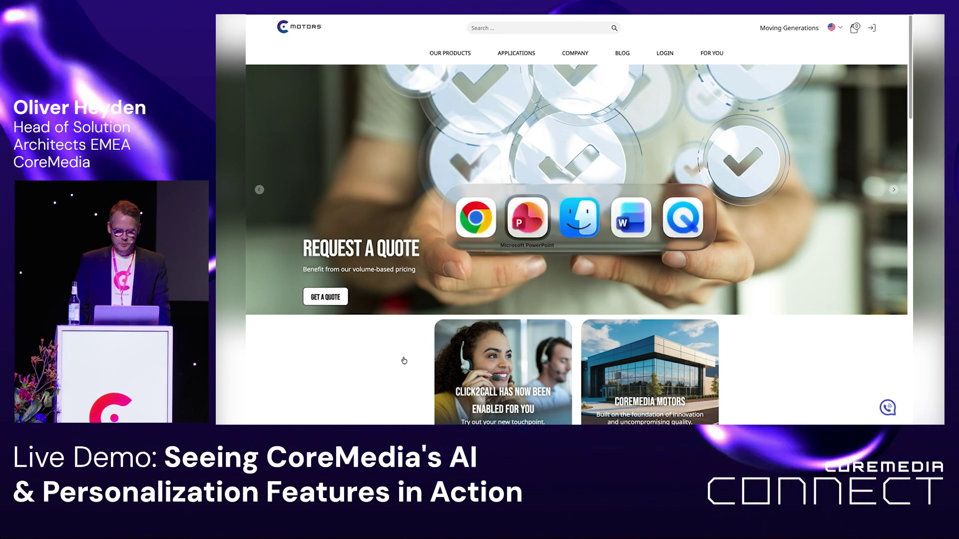
{"action": "key", "text": "super+Tab"}
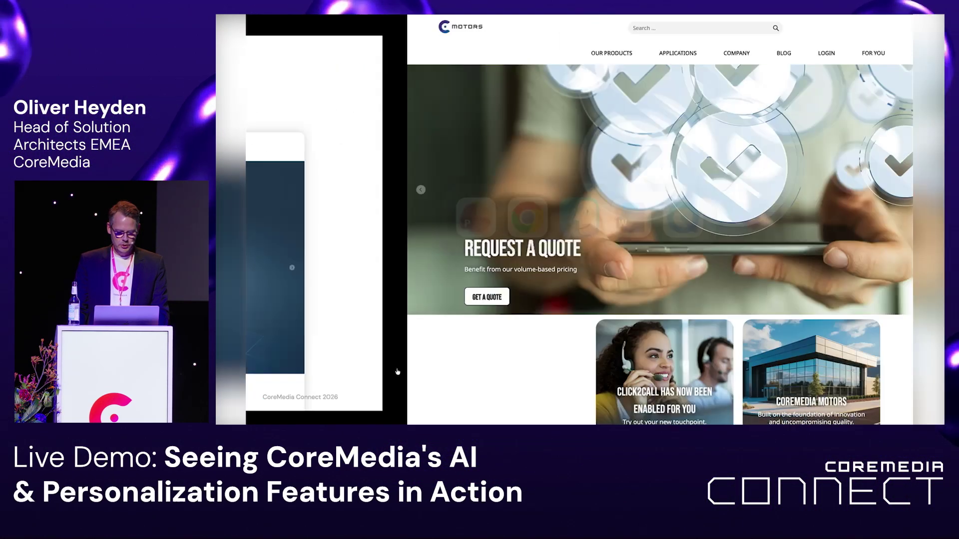
{"action": "key", "text": "ctrl+Tab"}
{"action": "key", "text": "ctrl+Tab"}
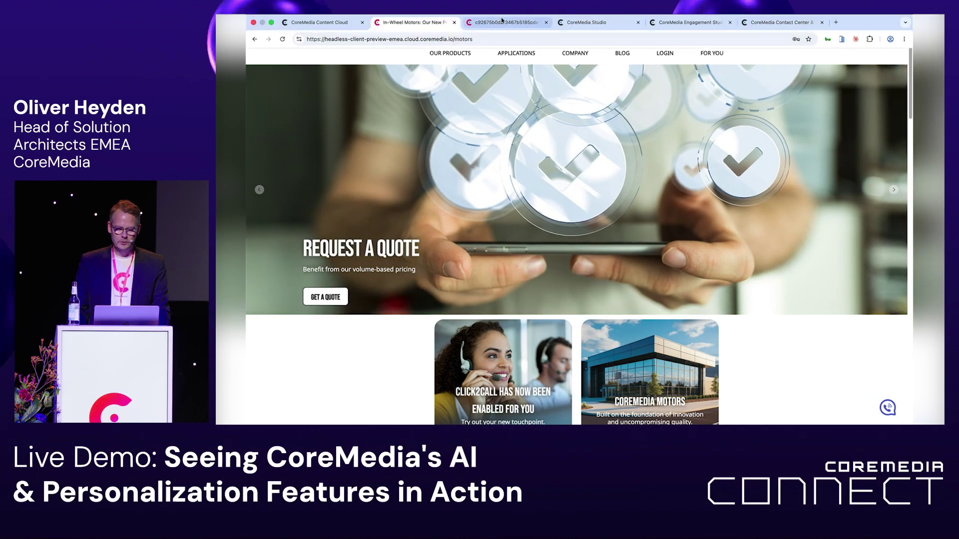
{"action": "key", "text": "ctrl+super+f"}
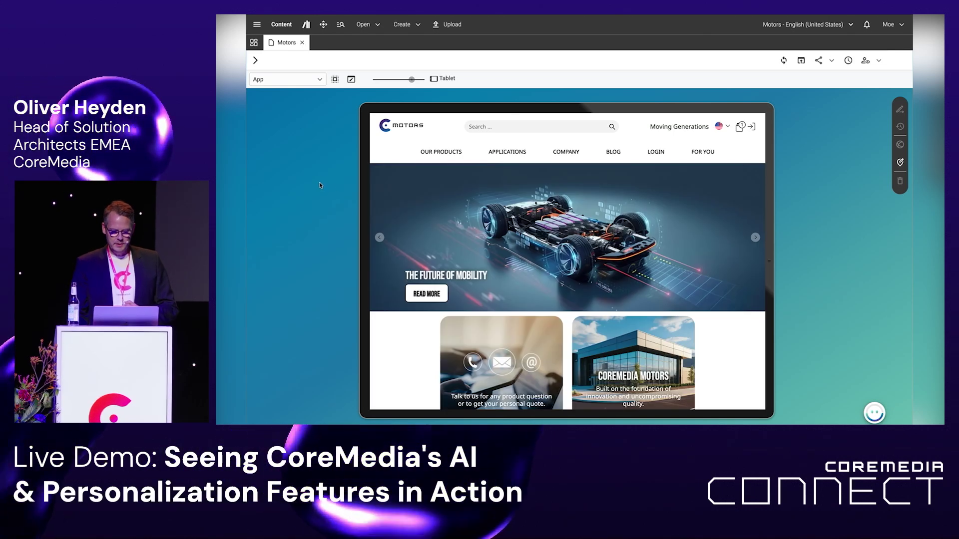
{"action": "left_click", "coordinate": [255, 47]}
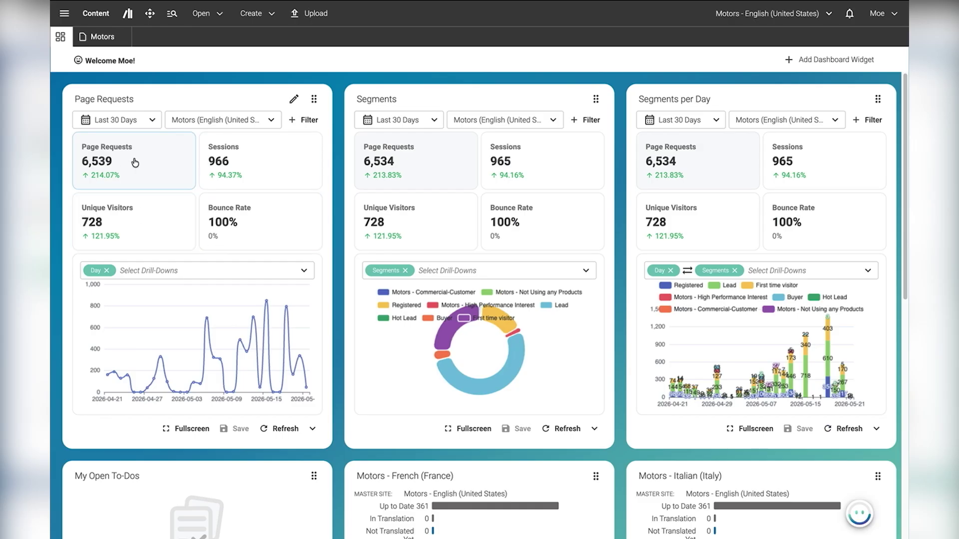
- Set the Page Requests widget to show Unique Visitors for the Last 7 Days and look over its filter options
{"action": "left_click", "coordinate": [257, 161]}
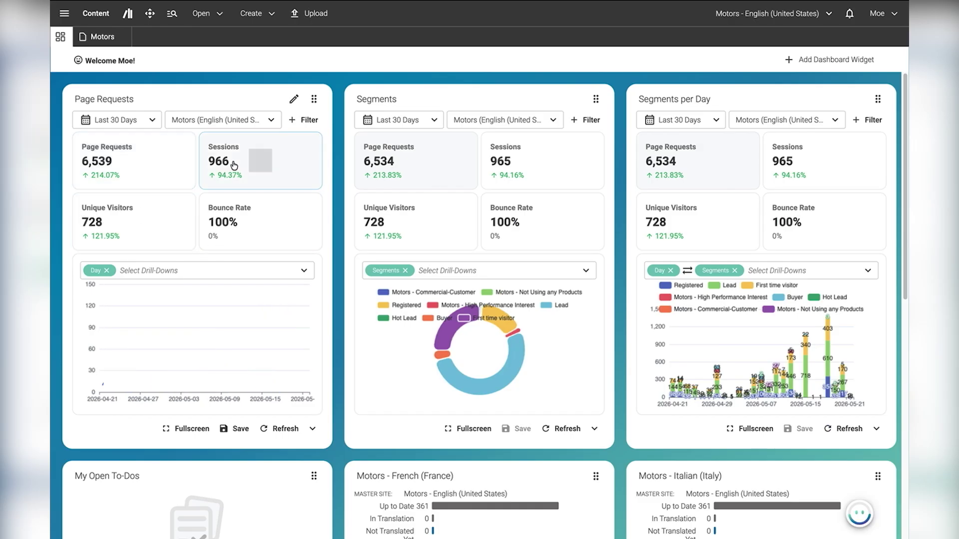
{"action": "left_click", "coordinate": [140, 236]}
{"action": "left_click", "coordinate": [155, 123]}
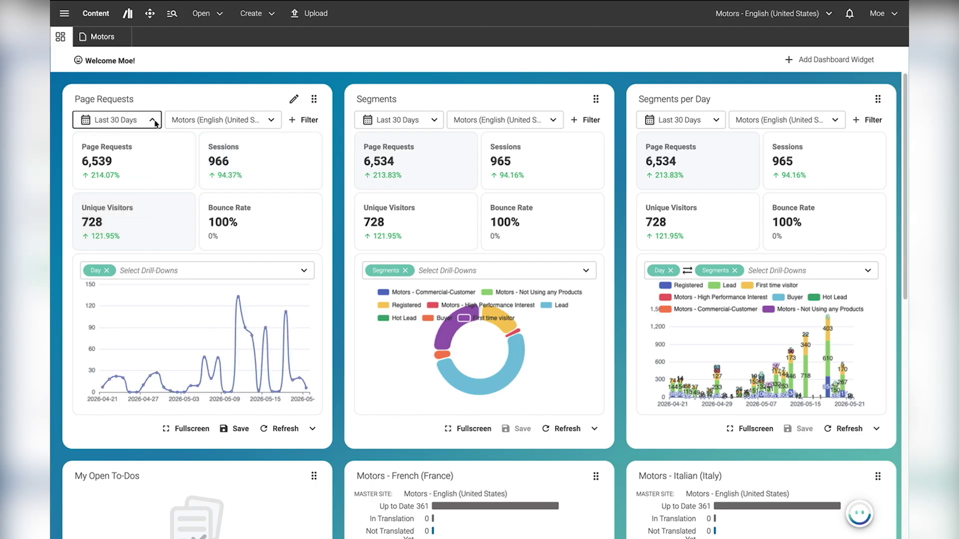
{"action": "left_click", "coordinate": [125, 177]}
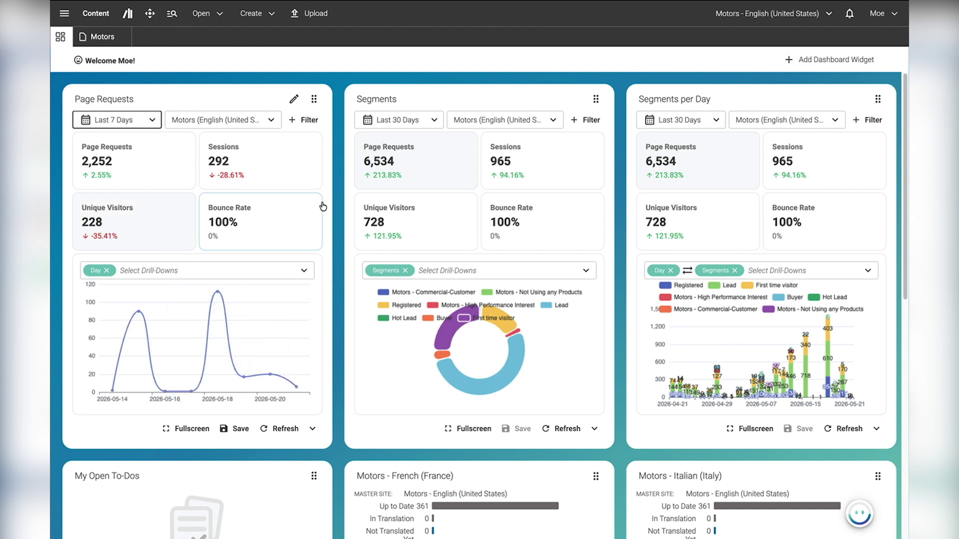
{"action": "left_click", "coordinate": [308, 121]}
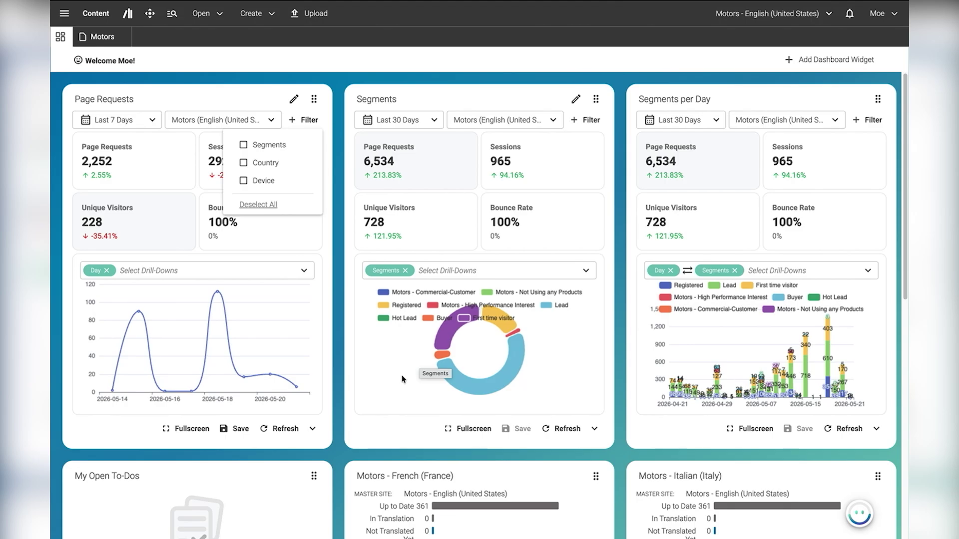
{"action": "left_click", "coordinate": [361, 373]}
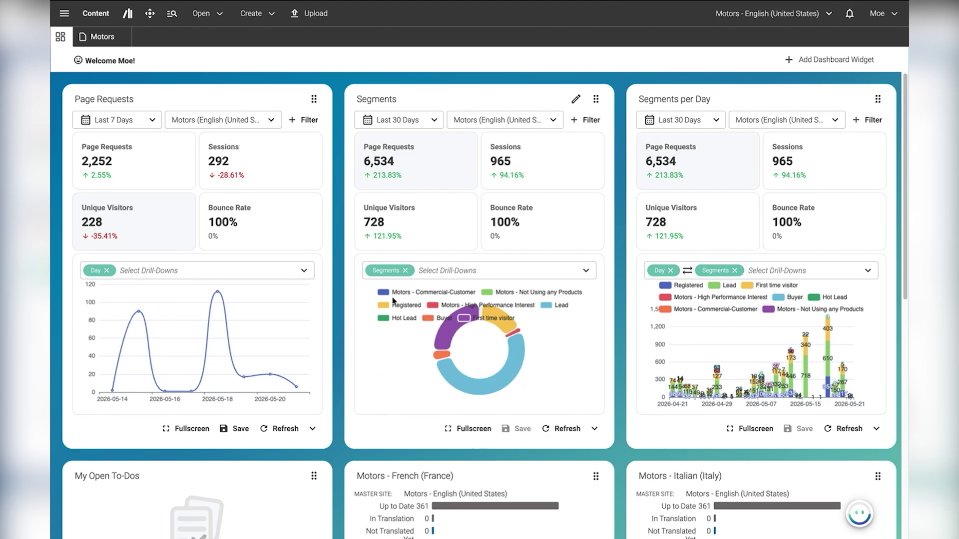
- Examine the Segments and Segments per Day charts one after the other in enlarged view
{"action": "left_click", "coordinate": [473, 429]}
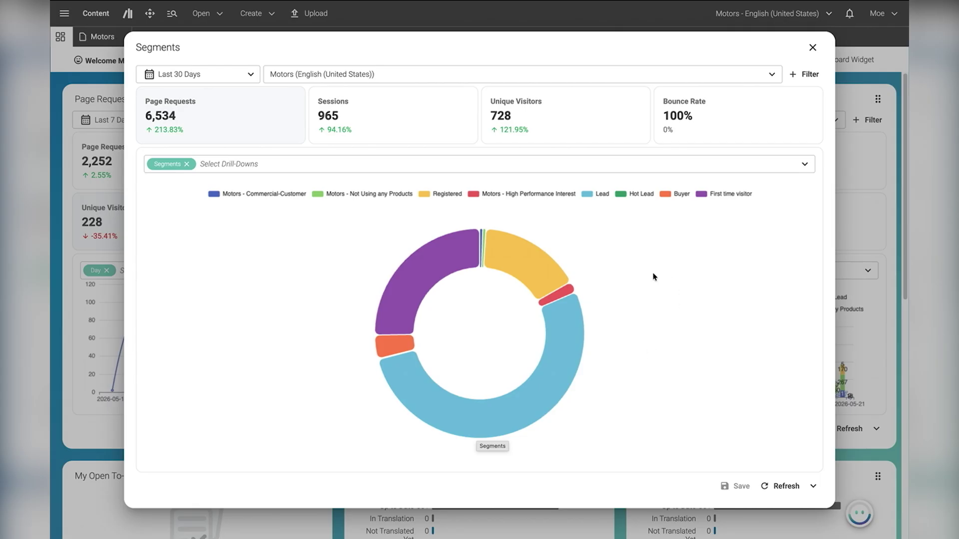
{"action": "left_click", "coordinate": [812, 48]}
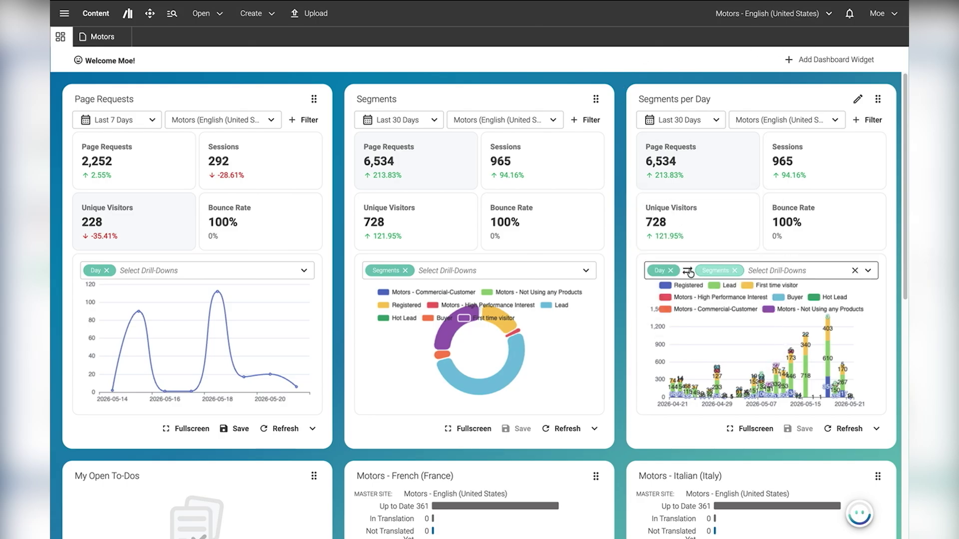
{"action": "left_click", "coordinate": [754, 433]}
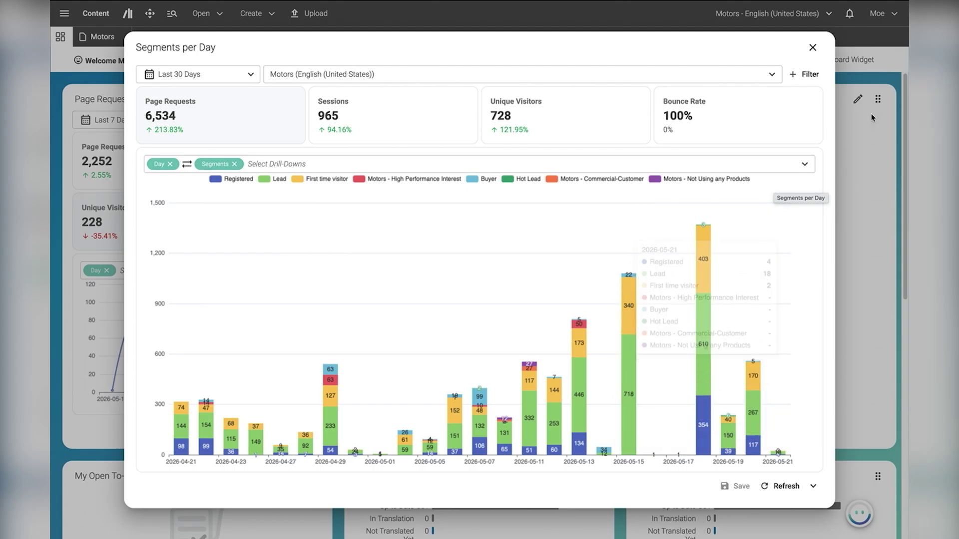
{"action": "left_click", "coordinate": [812, 48]}
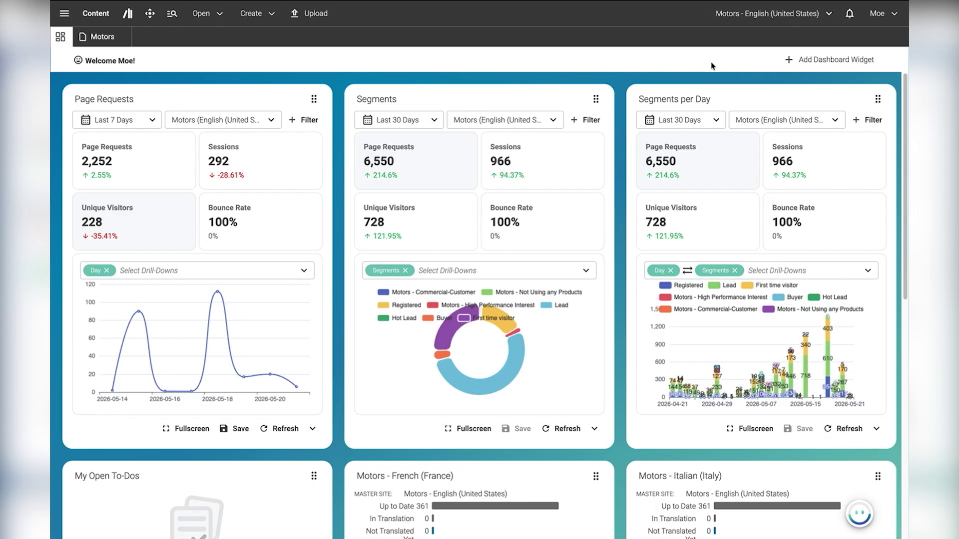
- Switch to the PowerPoint presentation and show the complete slide sequence for creating a new landing page and detail page
{"action": "key", "text": "super+Tab"}
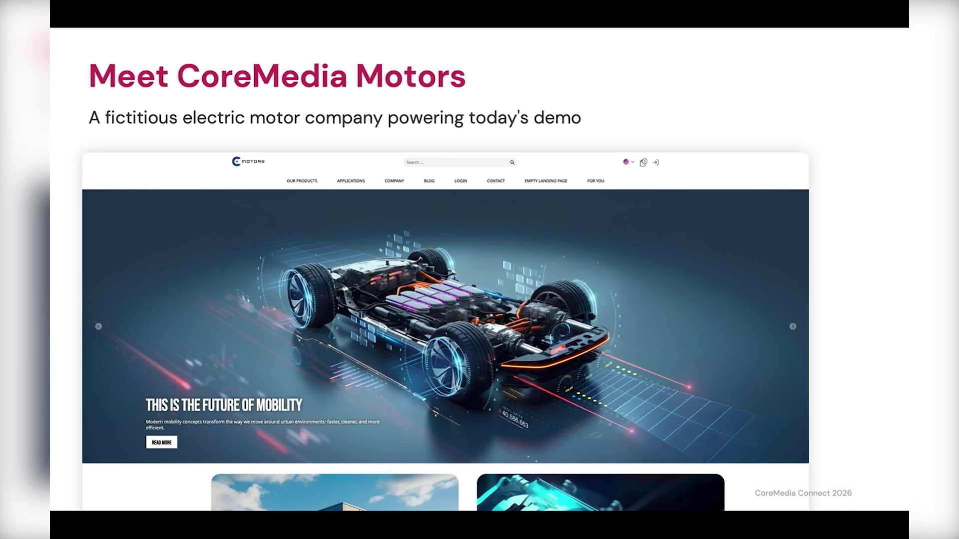
{"action": "key", "text": "Right"}
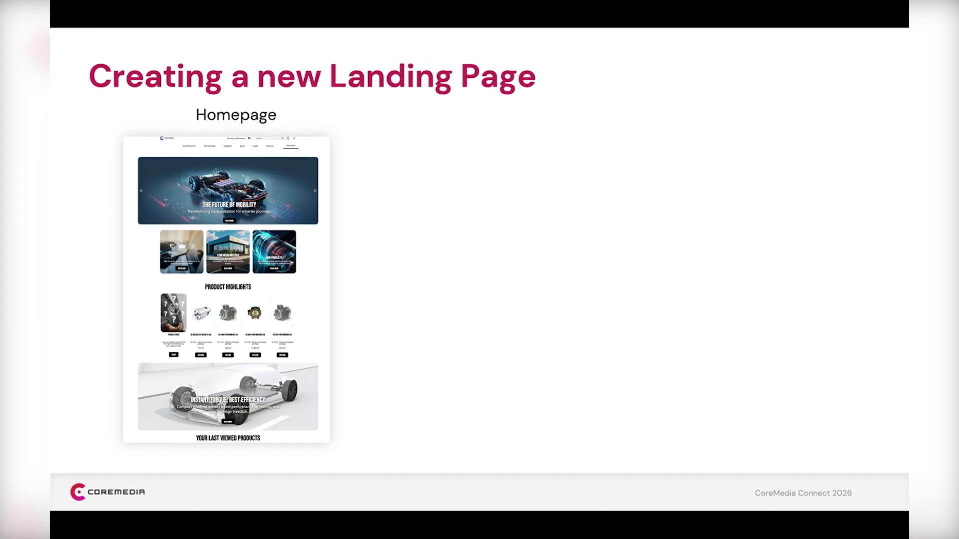
{"action": "key", "text": "Right"}
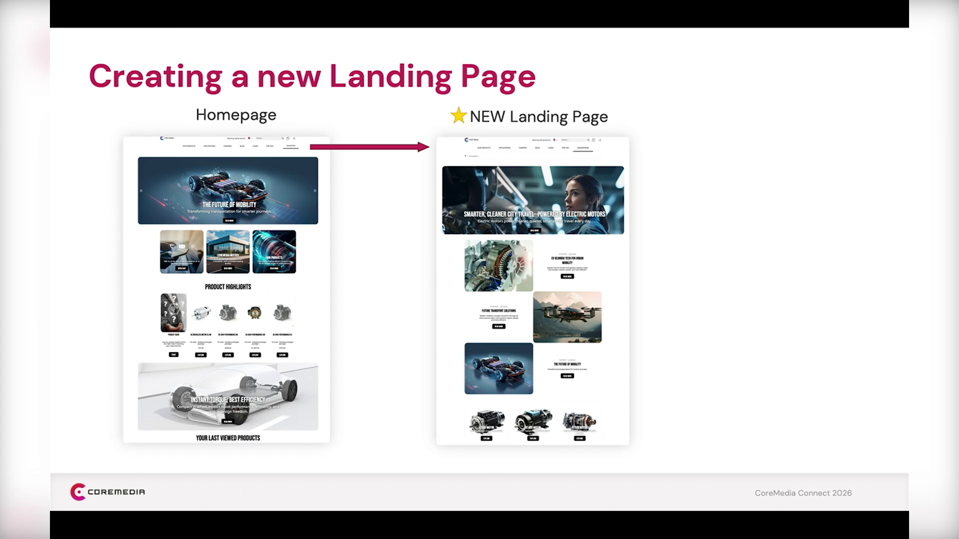
{"action": "key", "text": "Right"}
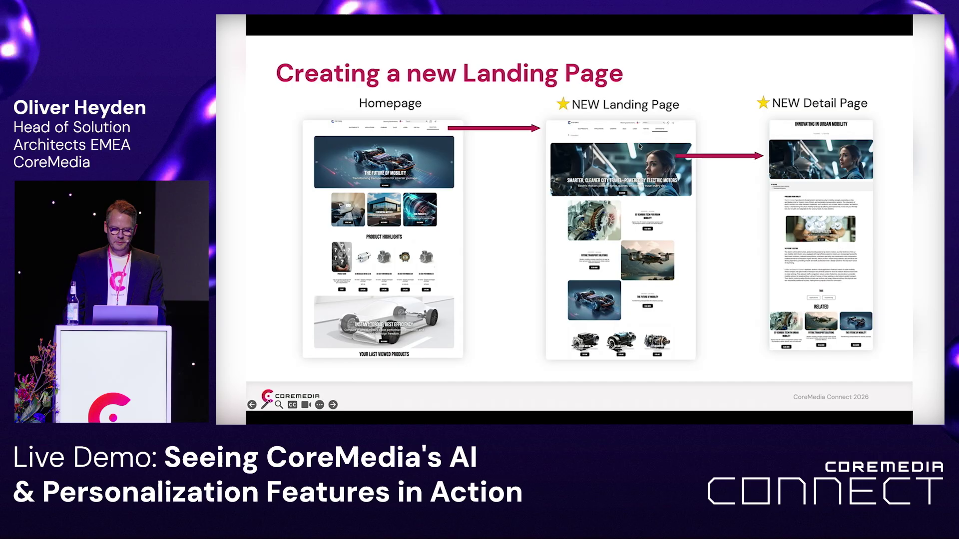
- Switch back to CoreMedia Studio and create a page named Innovations under Motors from the Product Campaign Page template
{"action": "key", "text": "super+Tab"}
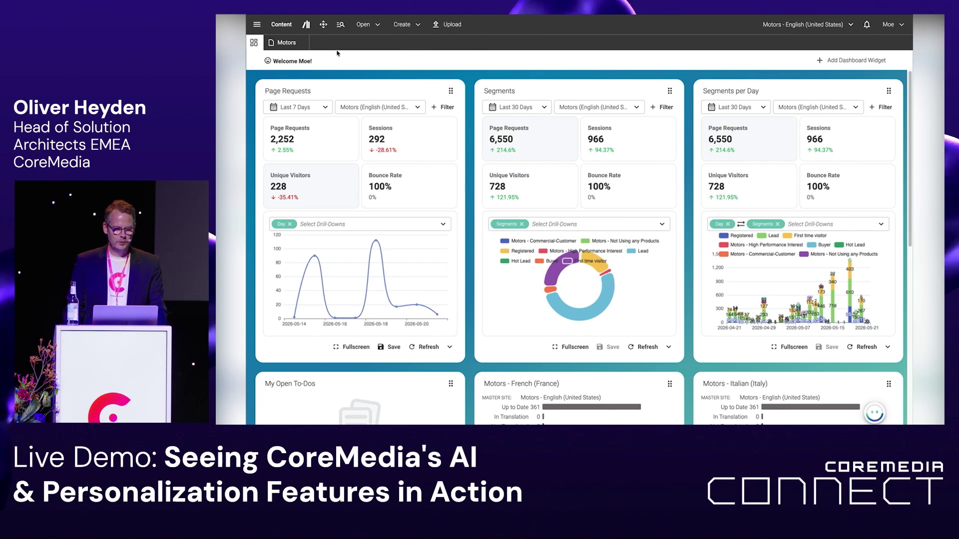
{"action": "left_click", "coordinate": [402, 26]}
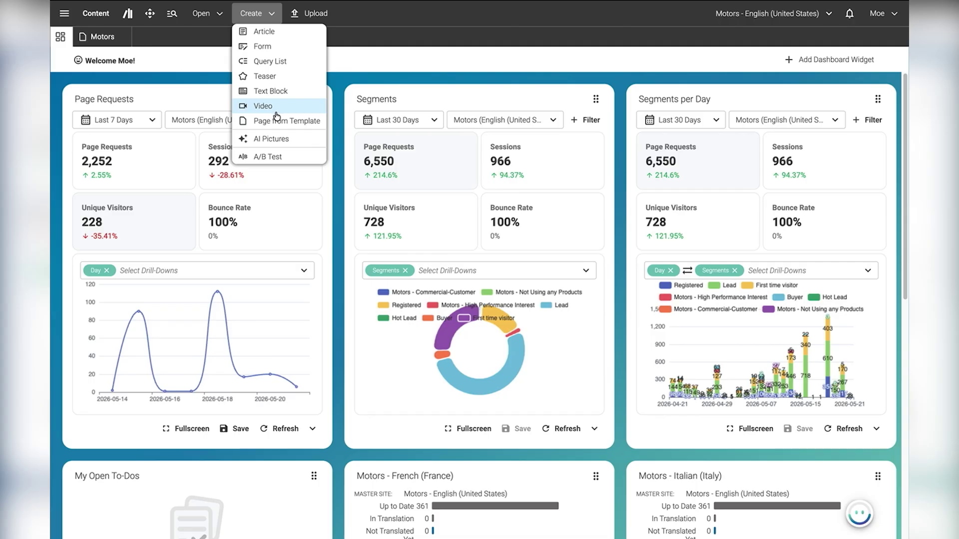
{"action": "left_click", "coordinate": [425, 108]}
{"action": "left_click", "coordinate": [542, 278]}
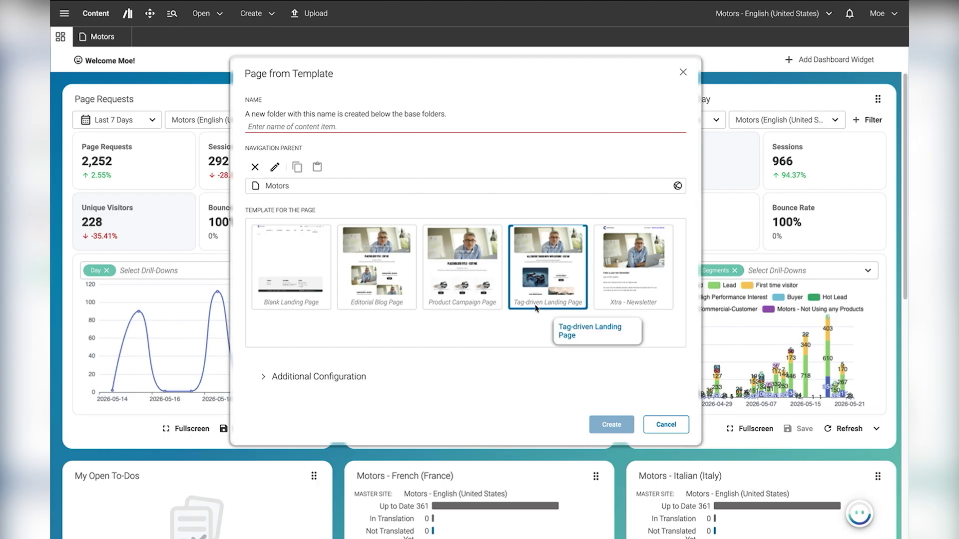
{"action": "left_click", "coordinate": [467, 268]}
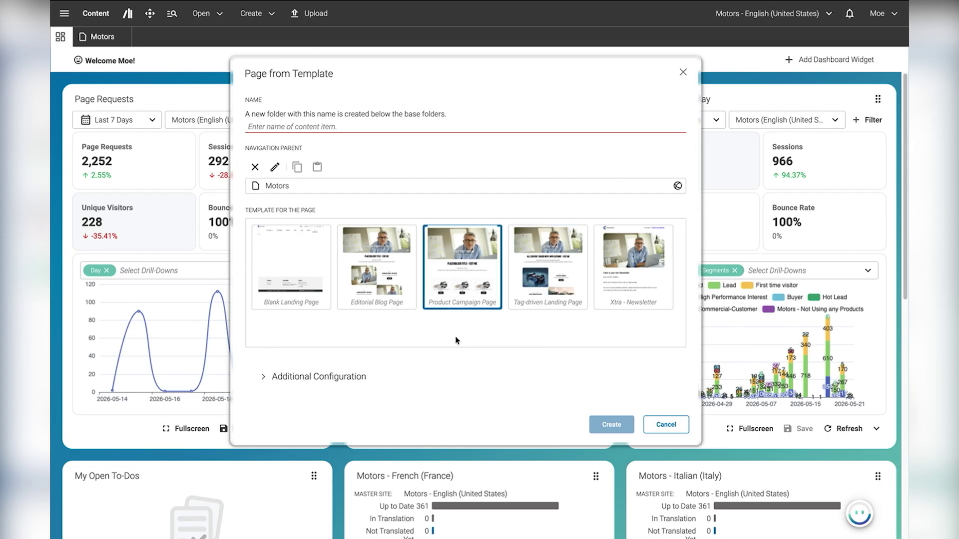
{"action": "left_click", "coordinate": [317, 124]}
{"action": "type", "text": "Innovations"}
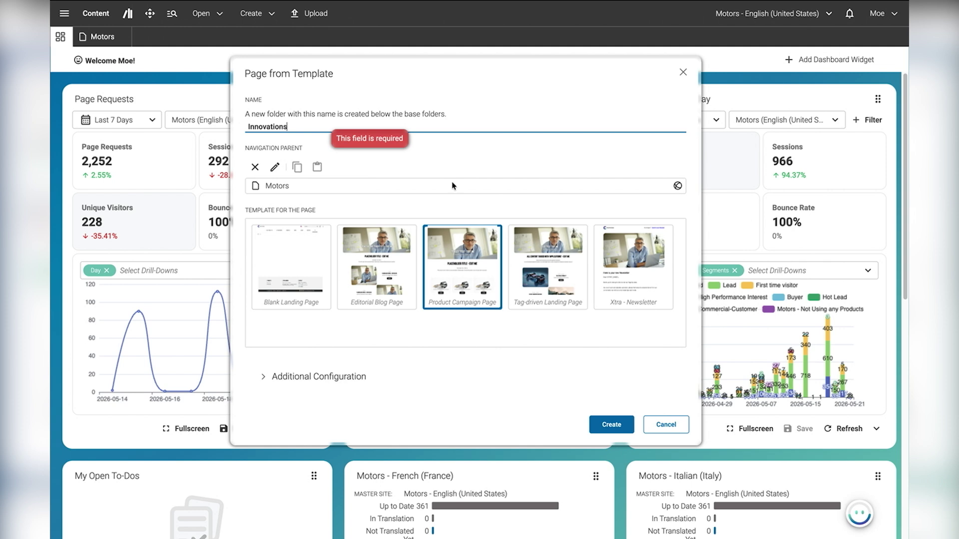
{"action": "left_click", "coordinate": [612, 425]}
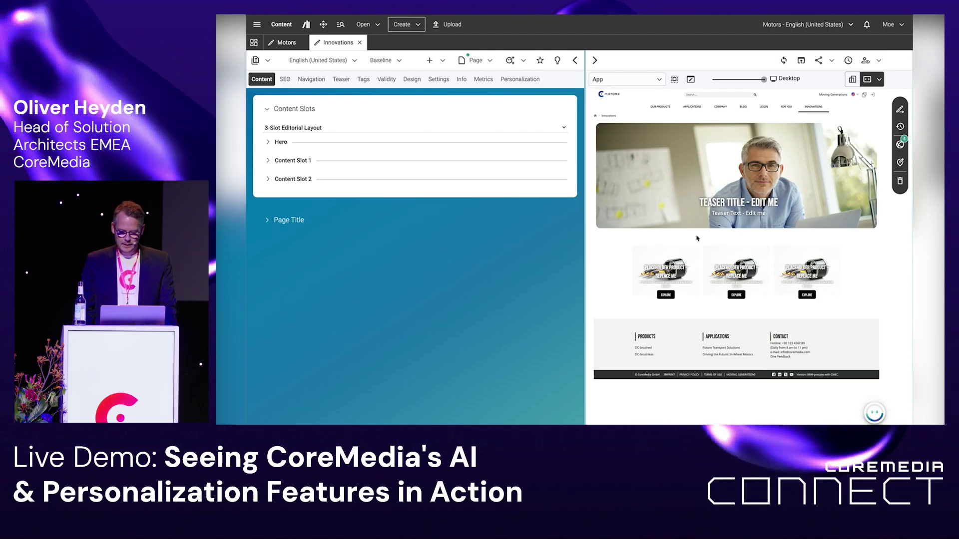
{"action": "key", "text": "super+Tab"}
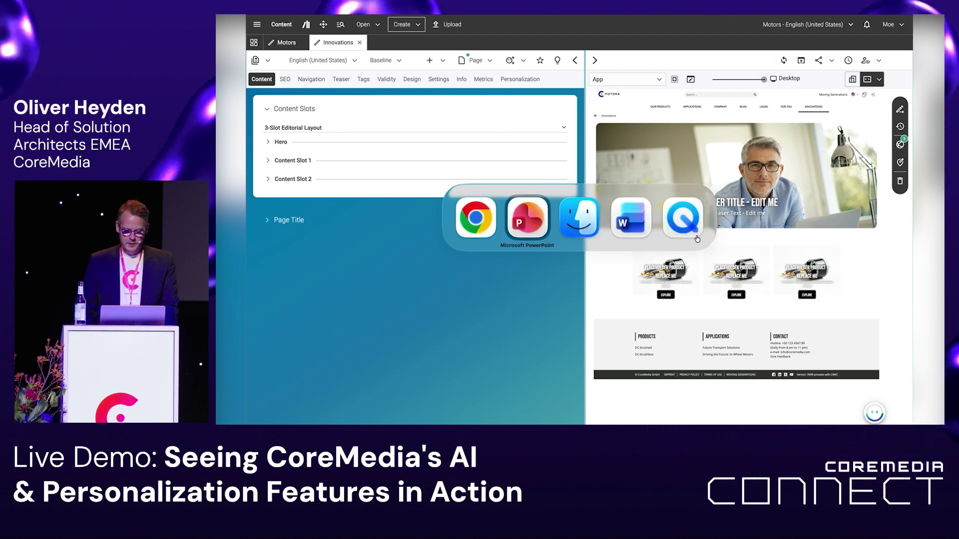
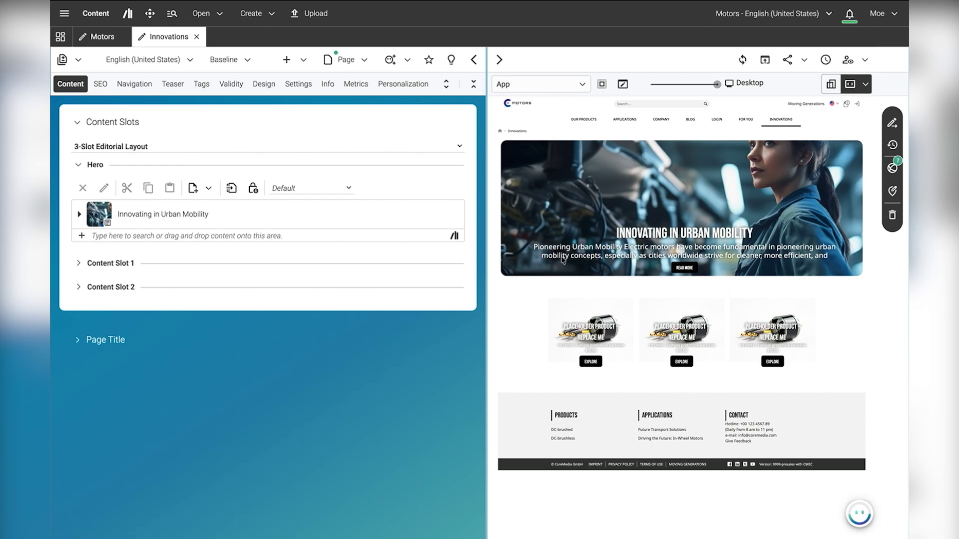
- Open the Innovating in Urban Mobility article from the Hero slot and open its picture in a separate tab
{"action": "double_click", "coordinate": [170, 214]}
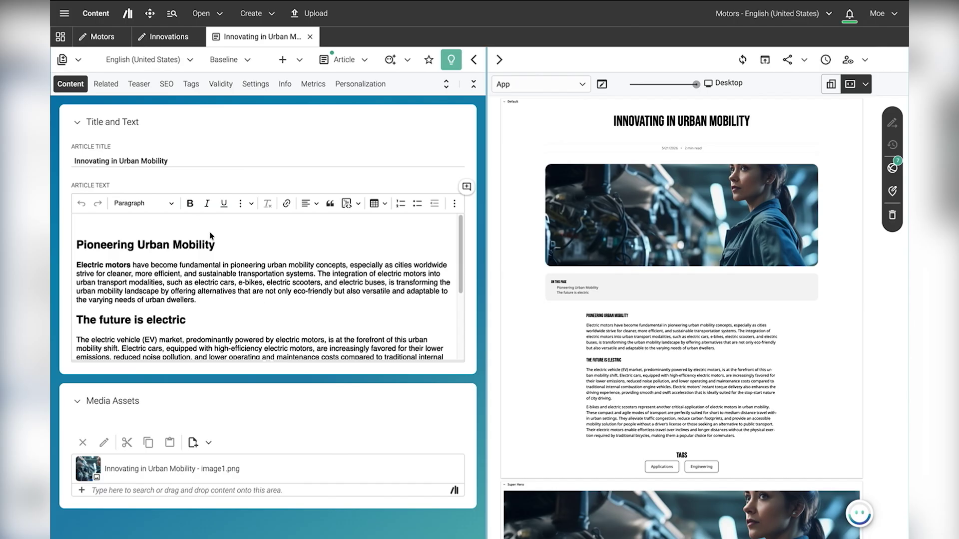
{"action": "left_click", "coordinate": [627, 197]}
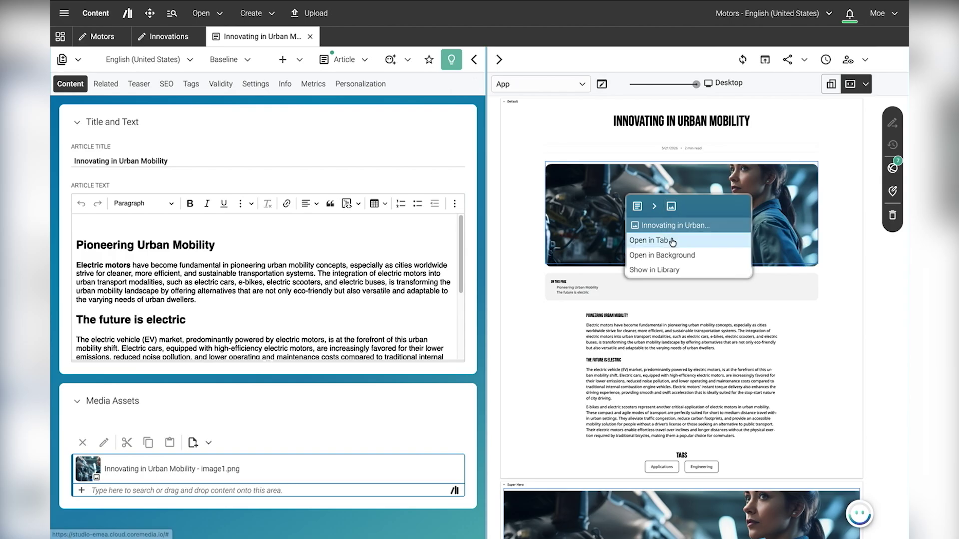
{"action": "left_click", "coordinate": [648, 240]}
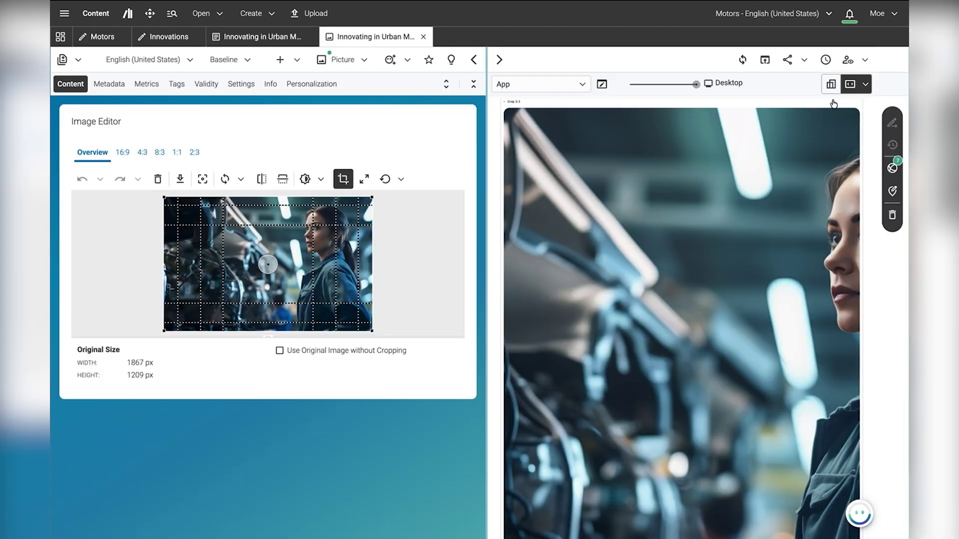
- Move the picture's focus point onto the woman's face so the crops centre on her
{"action": "left_click", "coordinate": [865, 83]}
{"action": "left_click_drag", "start_coordinate": [862, 121], "coordinate": [864, 143]}
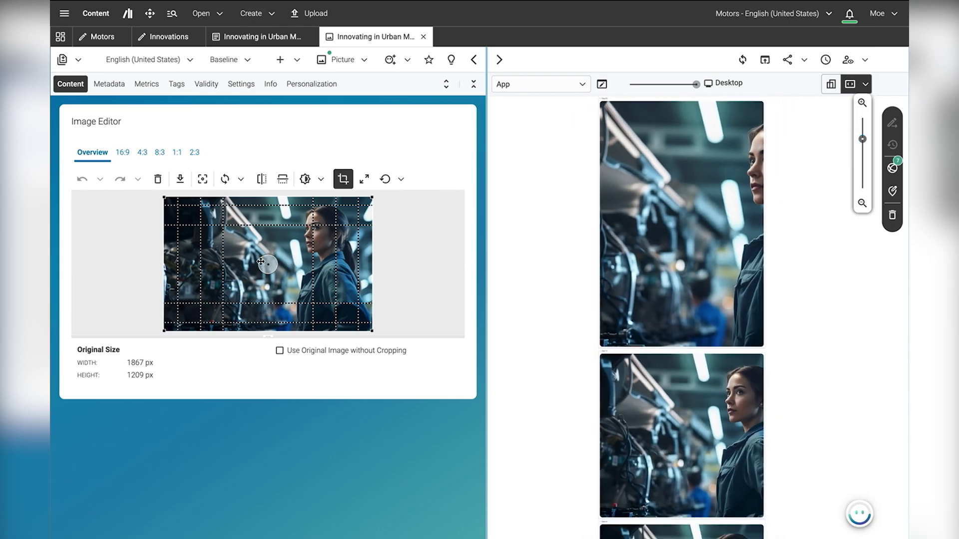
{"action": "left_click", "coordinate": [202, 181]}
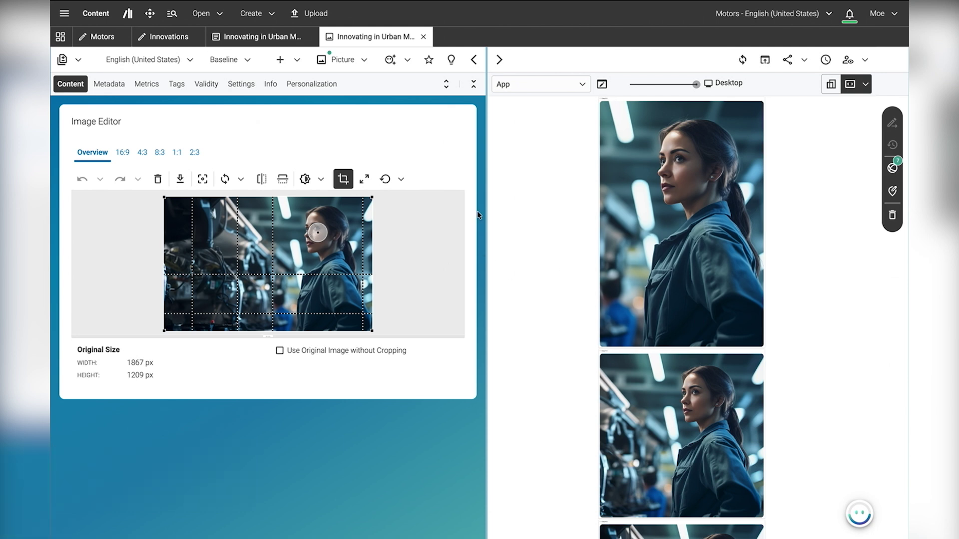
- Return to the Innovating in Urban Mobility article and examine how its picture is cropped in the preview's different views
{"action": "left_click", "coordinate": [256, 39]}
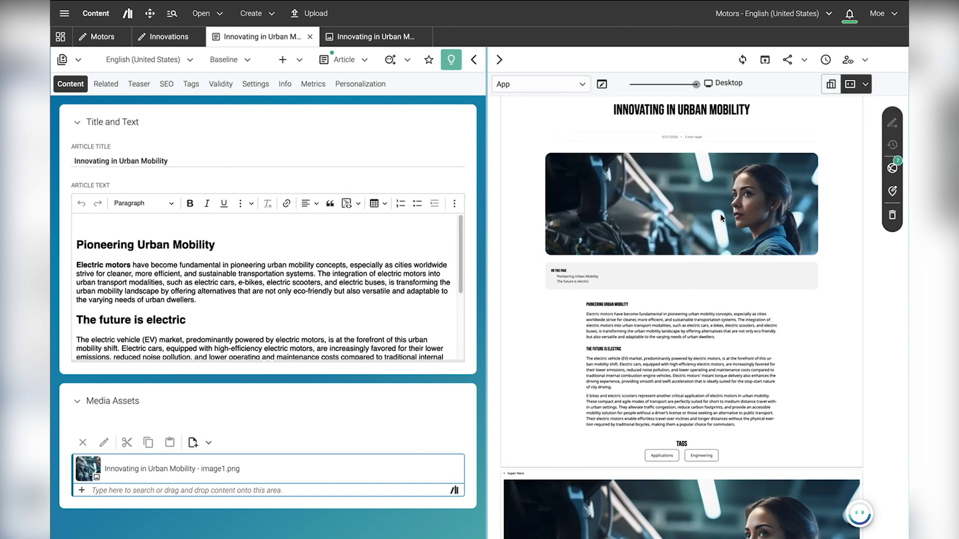
{"action": "scroll", "coordinate": [720, 214], "scroll_direction": "down", "scroll_amount": 5}
{"action": "scroll", "coordinate": [720, 213], "scroll_direction": "down", "scroll_amount": 3}
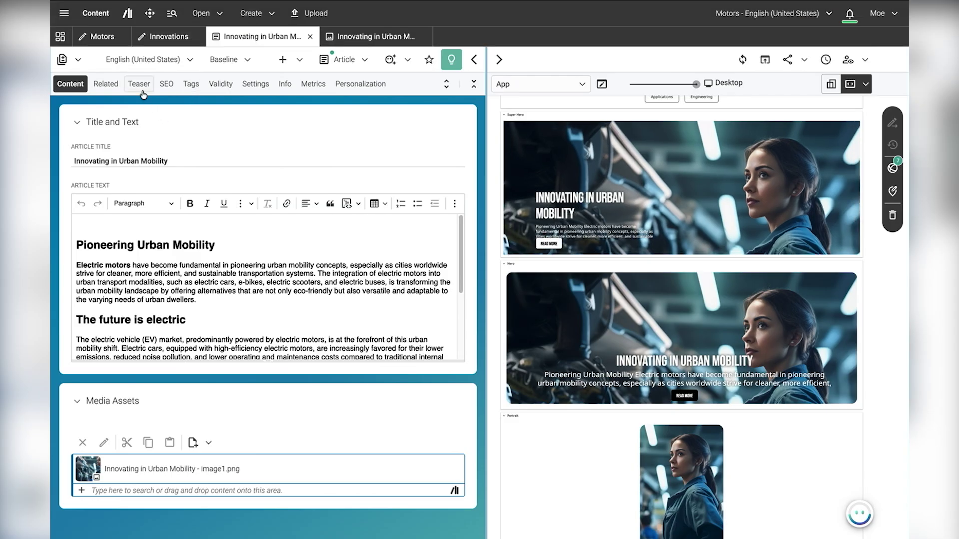
- Have KIO optimize the article's teaser title and text with the Optimize Teaser View global prompt
{"action": "left_click", "coordinate": [144, 90]}
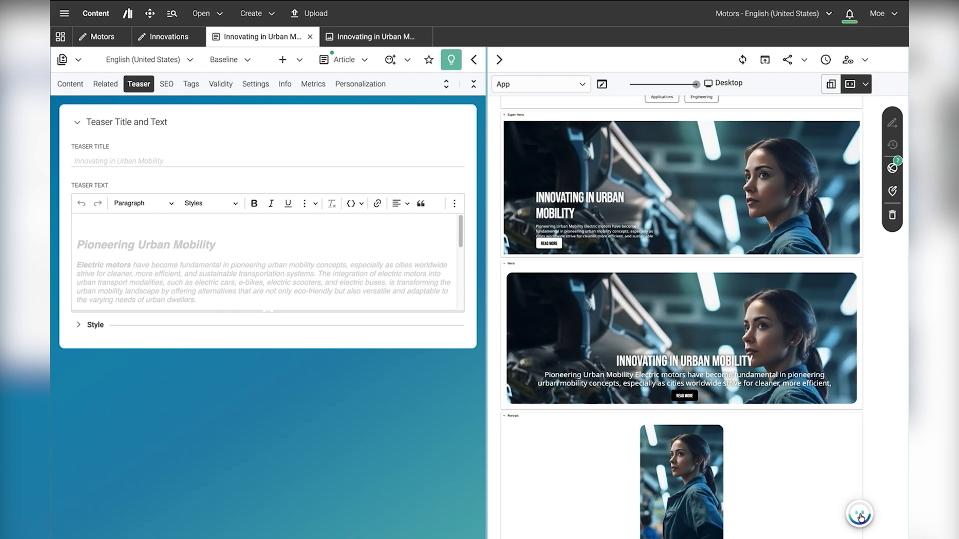
{"action": "left_click", "coordinate": [408, 61]}
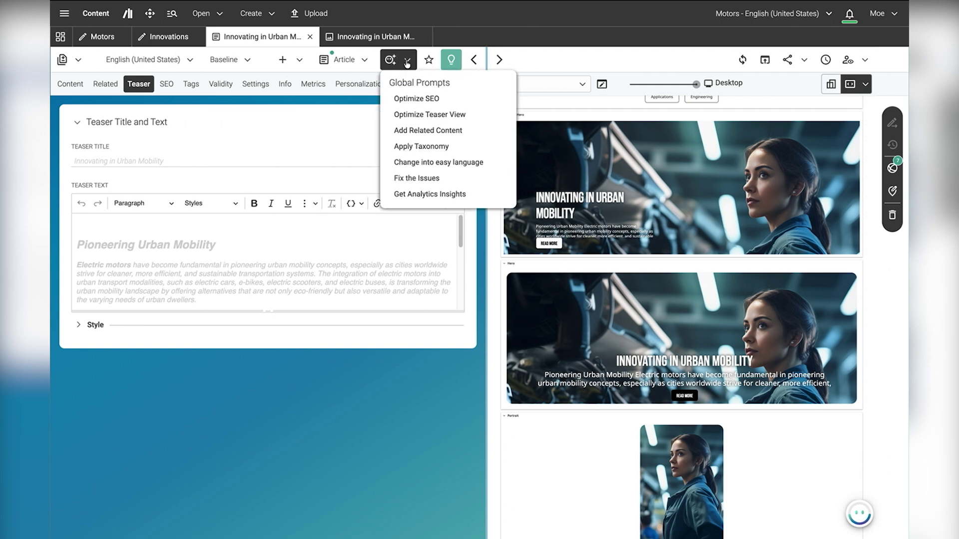
{"action": "left_click", "coordinate": [436, 120]}
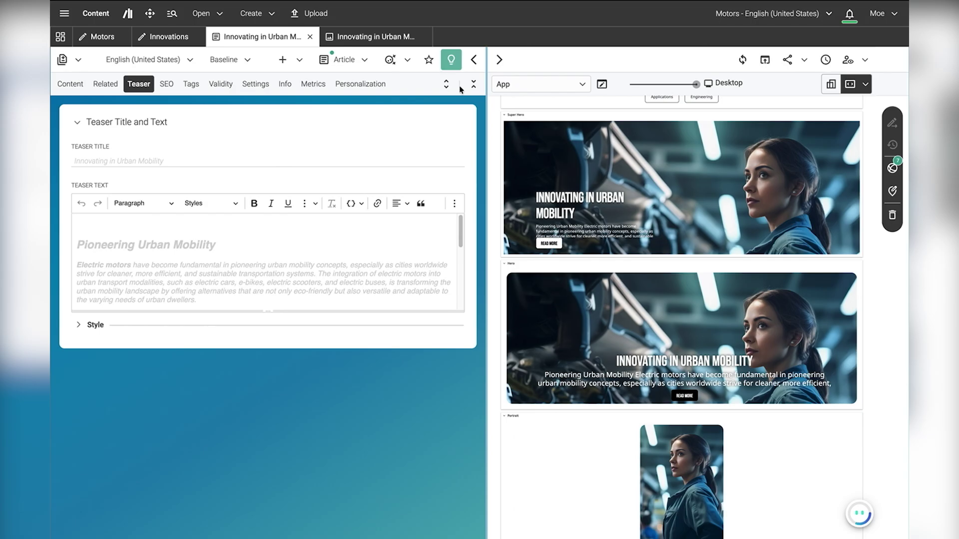
{"action": "left_click", "coordinate": [859, 514]}
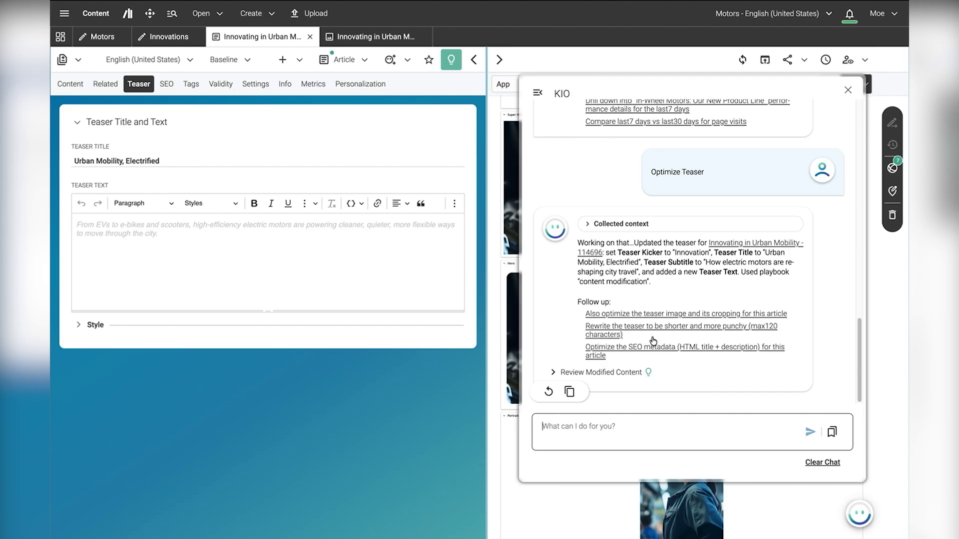
{"action": "left_click", "coordinate": [849, 91]}
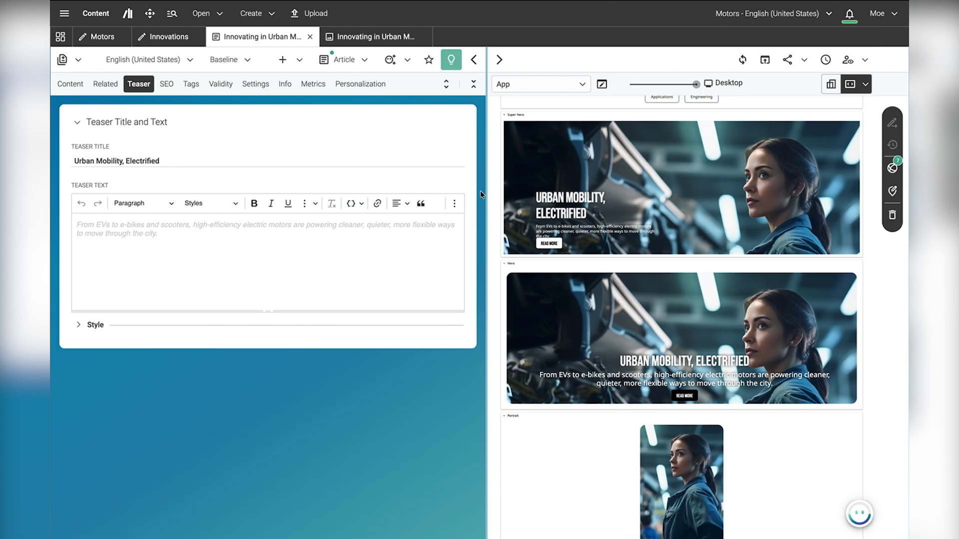
- Open the article's issues in the Feedback Hub and examine the SEO and related content fields they refer to
{"action": "left_click", "coordinate": [454, 67]}
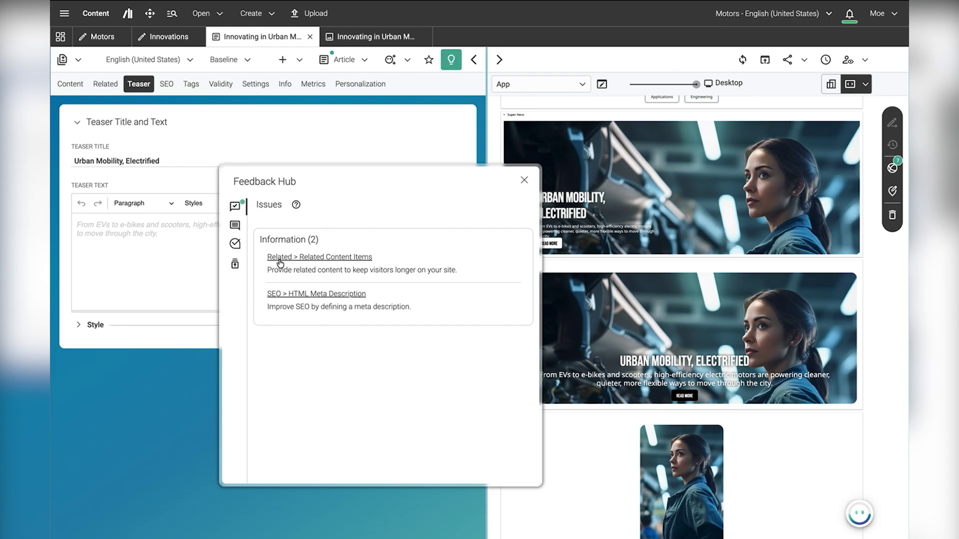
{"action": "left_click", "coordinate": [167, 84]}
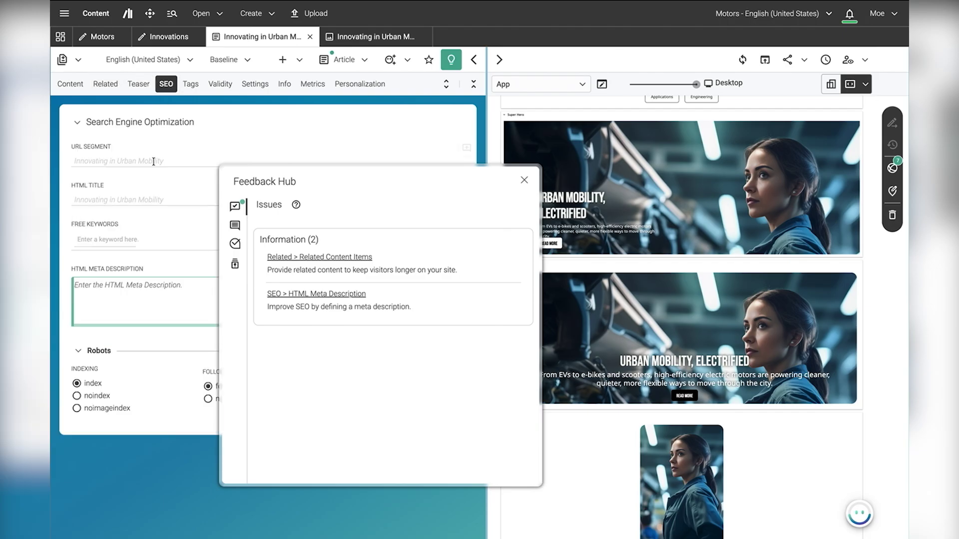
{"action": "left_click", "coordinate": [106, 84]}
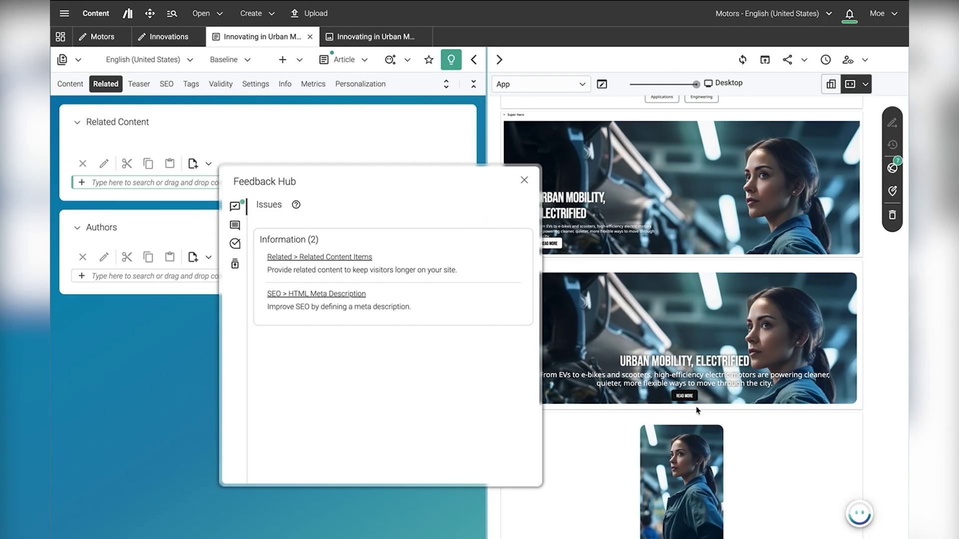
- Ask KIO to "Fix the issues" of the article, and close the chat and the Feedback Hub
{"action": "left_click", "coordinate": [865, 515]}
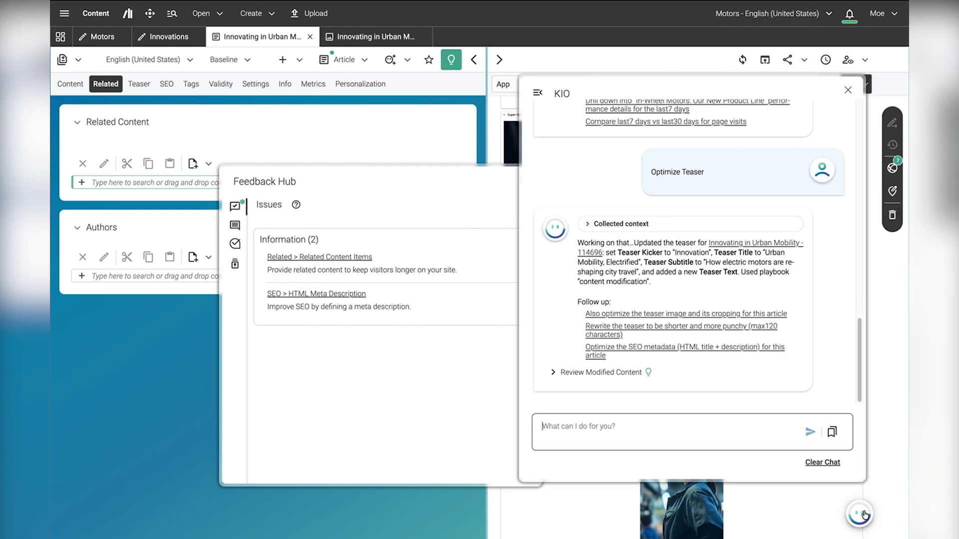
{"action": "left_click", "coordinate": [647, 422]}
{"action": "type", "text": "Fix the issues"}
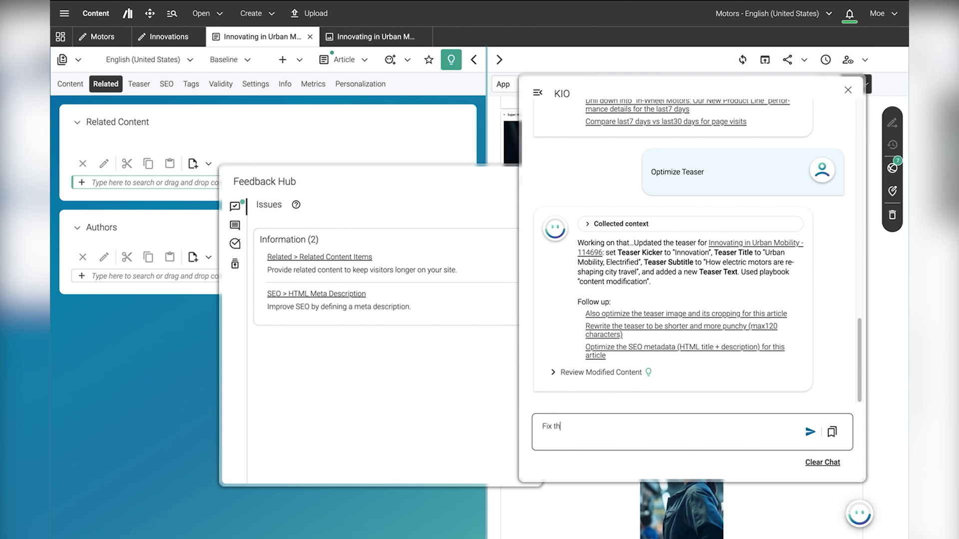
{"action": "key", "text": "Return"}
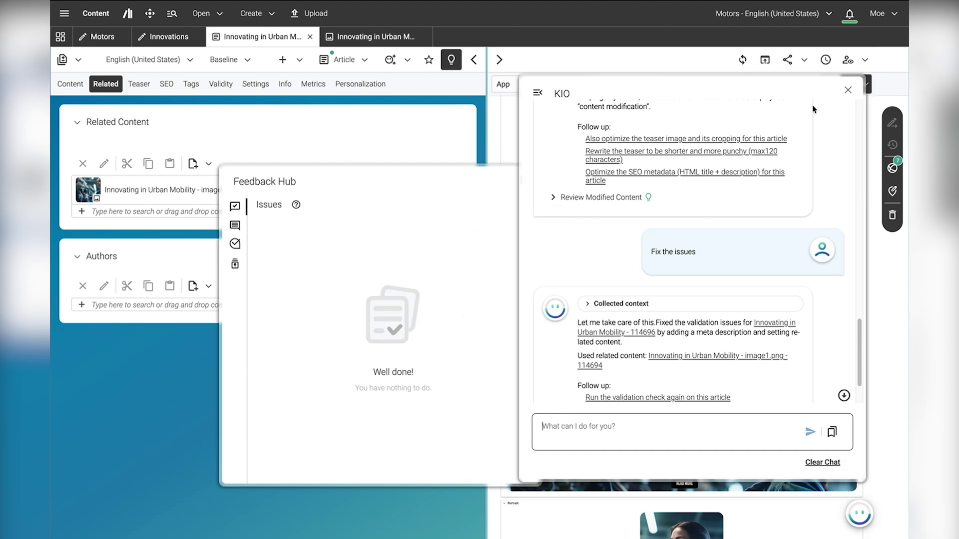
{"action": "left_click", "coordinate": [848, 91]}
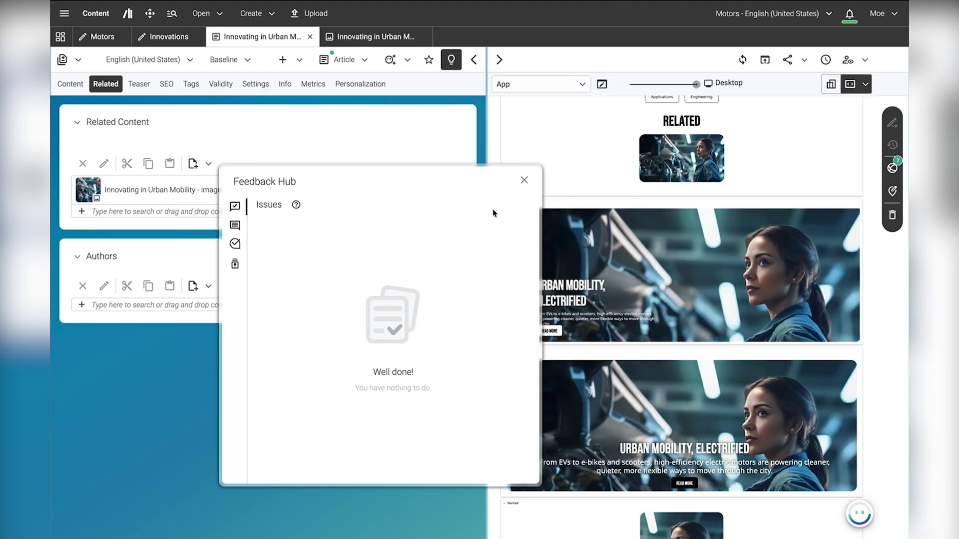
{"action": "left_click", "coordinate": [527, 181]}
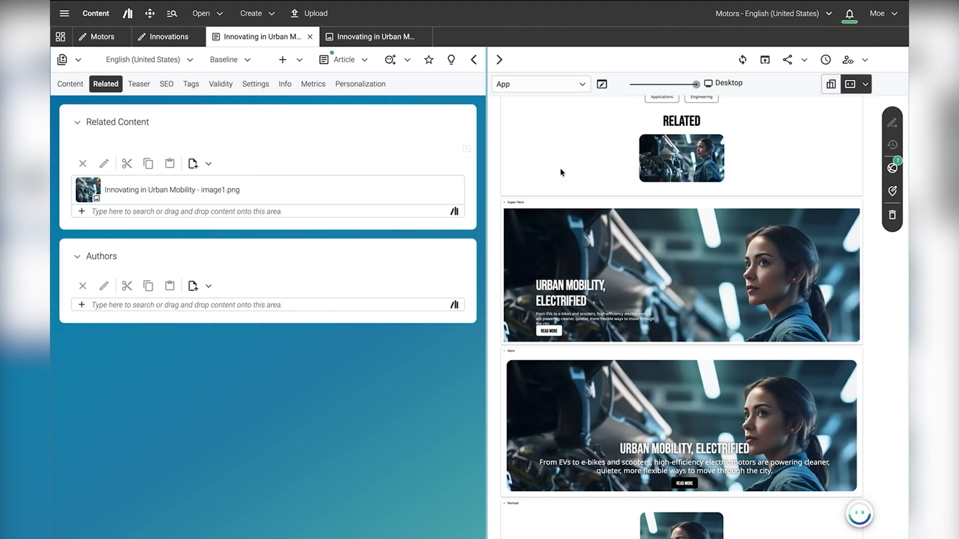
- Review the article's related content and its HTML meta description
{"action": "scroll", "coordinate": [564, 175], "scroll_direction": "up", "scroll_amount": 1}
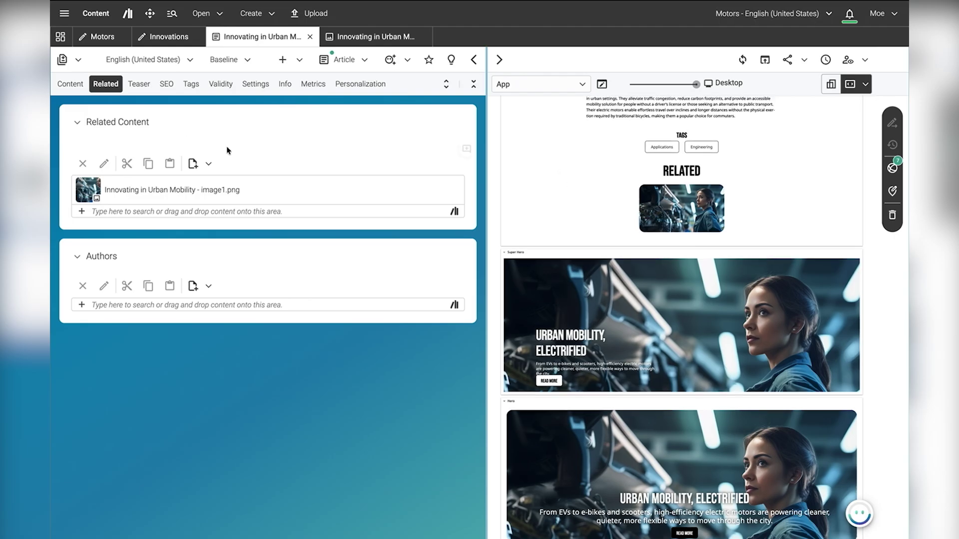
{"action": "left_click", "coordinate": [166, 85]}
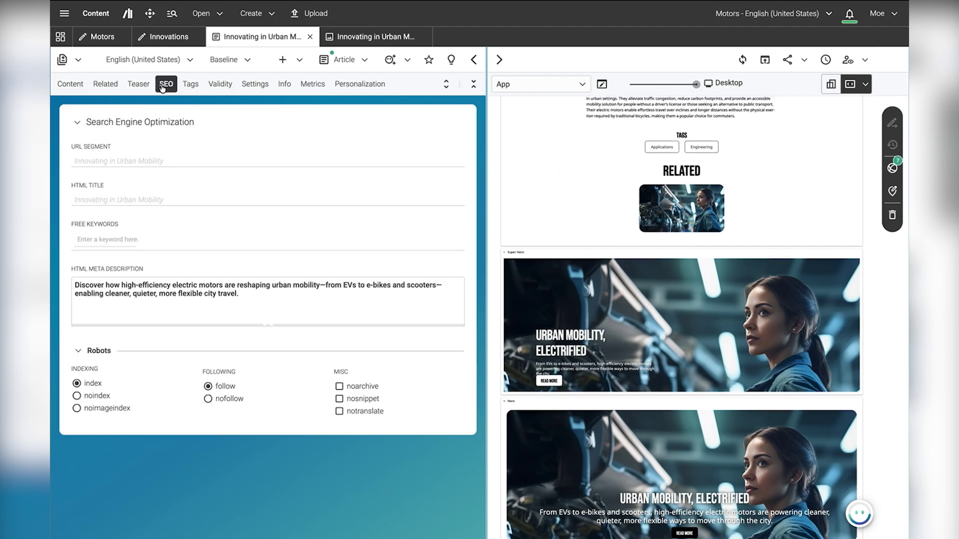
{"action": "left_click", "coordinate": [113, 86]}
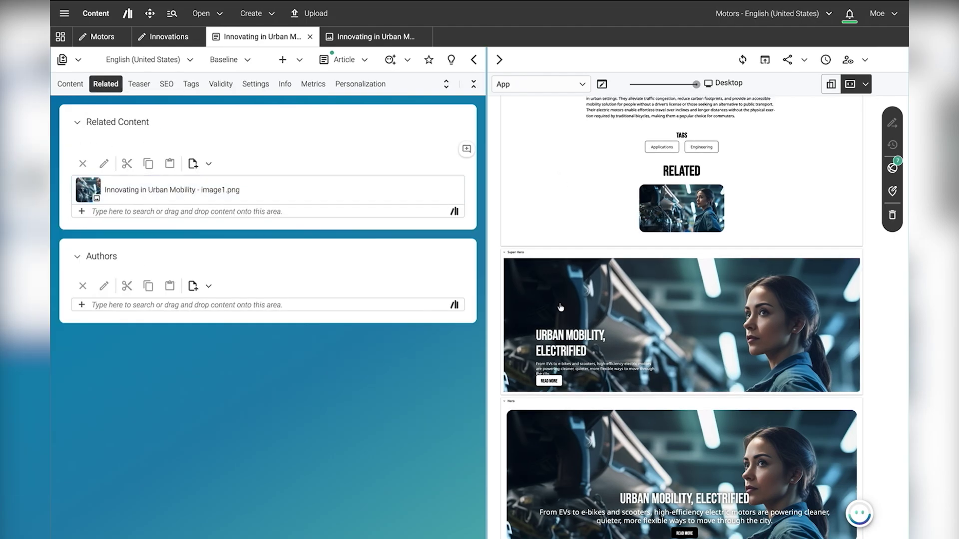
- Ask KIO to add 2 more related articles to the article and close the chat
{"action": "left_click", "coordinate": [857, 510]}
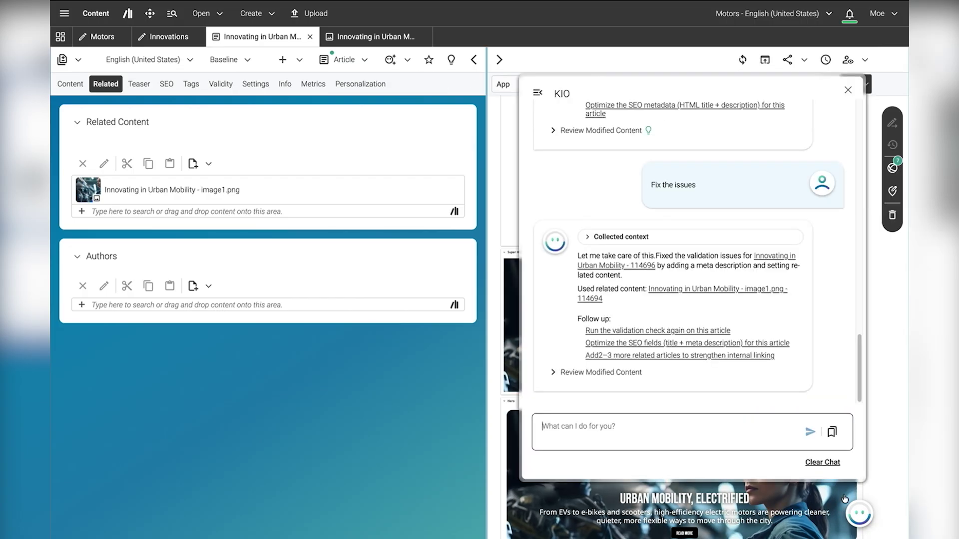
{"action": "left_click", "coordinate": [664, 421]}
{"action": "type", "text": "add 2 more rtelated"}
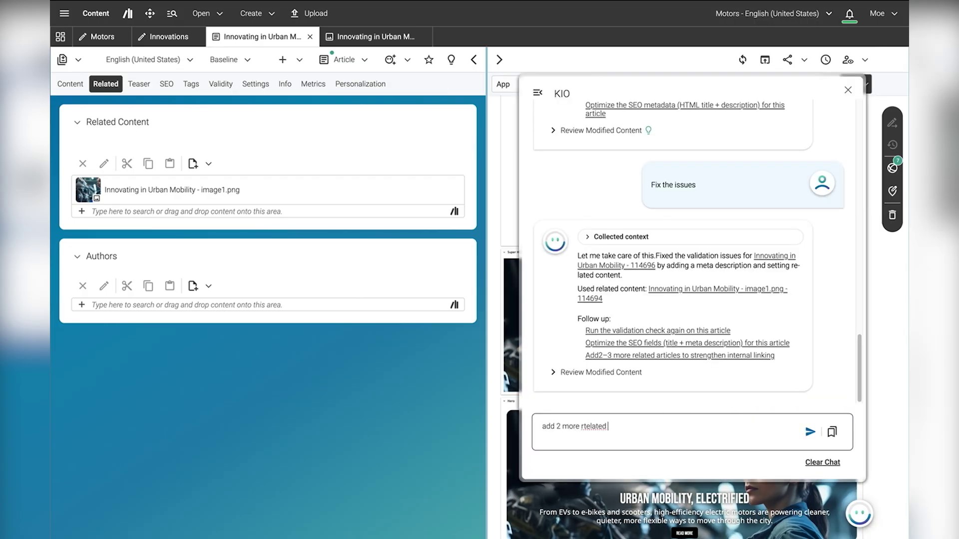
{"action": "type", "text": " articles"}
{"action": "key", "text": "Return"}
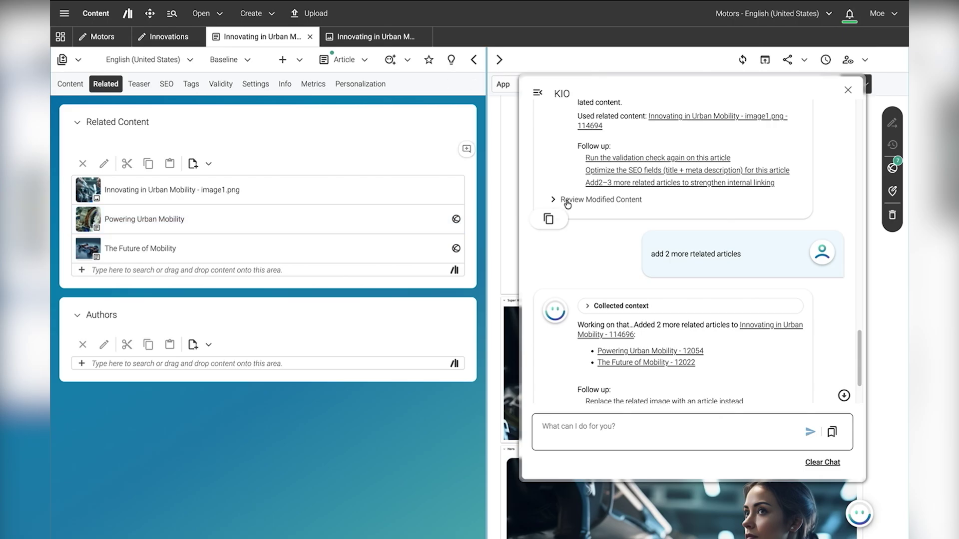
{"action": "left_click", "coordinate": [848, 91]}
- Review the related articles in the preview and consult the Creating a new Landing Page slide in PowerPoint before returning to CoreMedia Studio
{"action": "scroll", "coordinate": [799, 299], "scroll_direction": "up", "scroll_amount": 5}
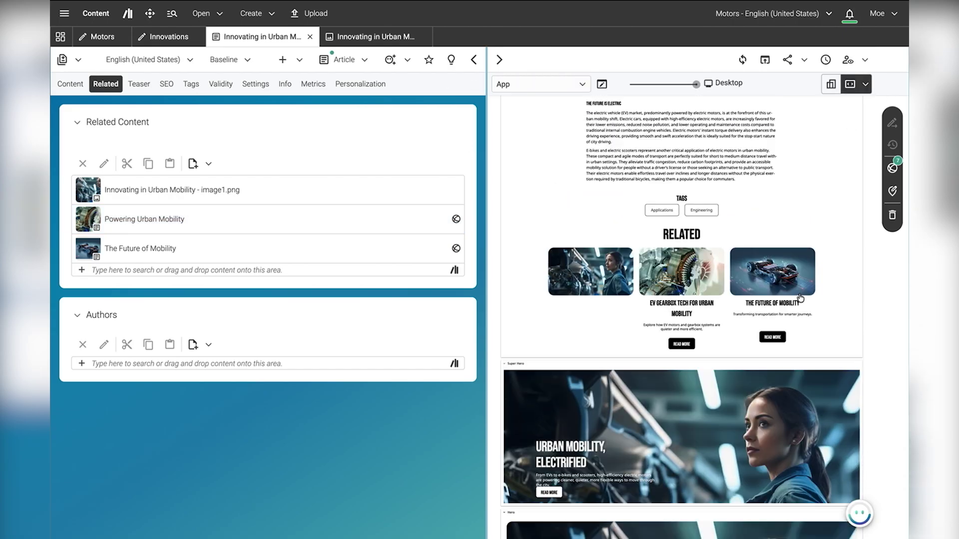
{"action": "scroll", "coordinate": [749, 270], "scroll_direction": "up", "scroll_amount": 2}
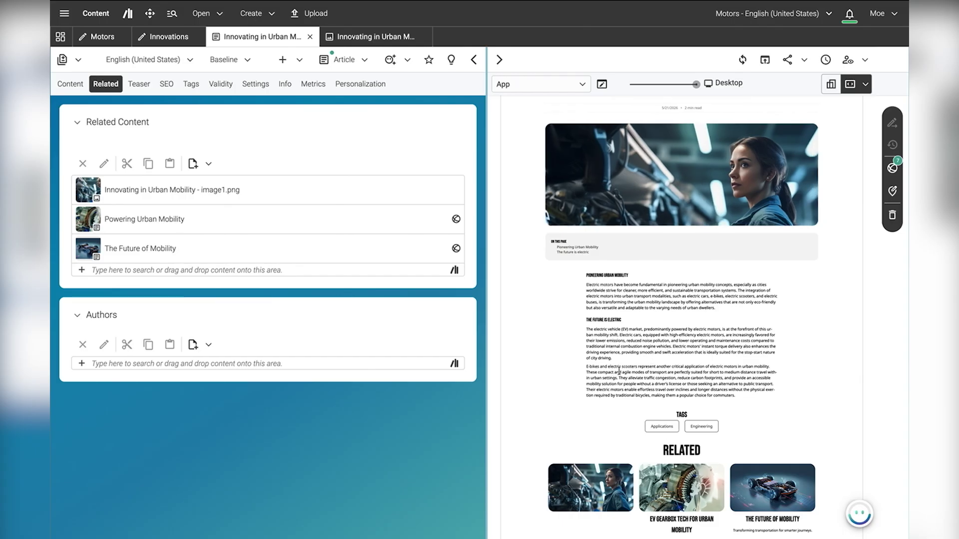
{"action": "key", "text": "super+Tab"}
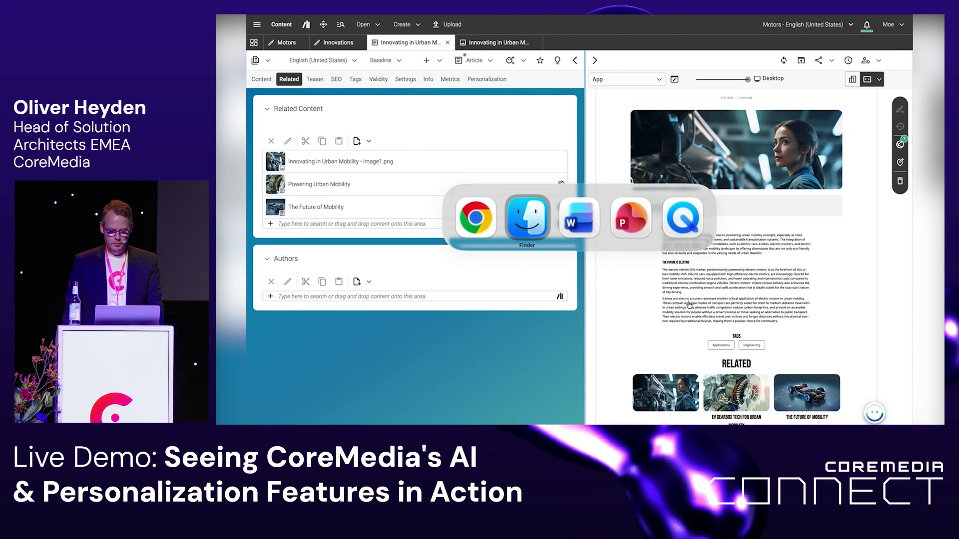
{"action": "key", "text": "super+Tab"}
{"action": "key", "text": "super+Tab"}
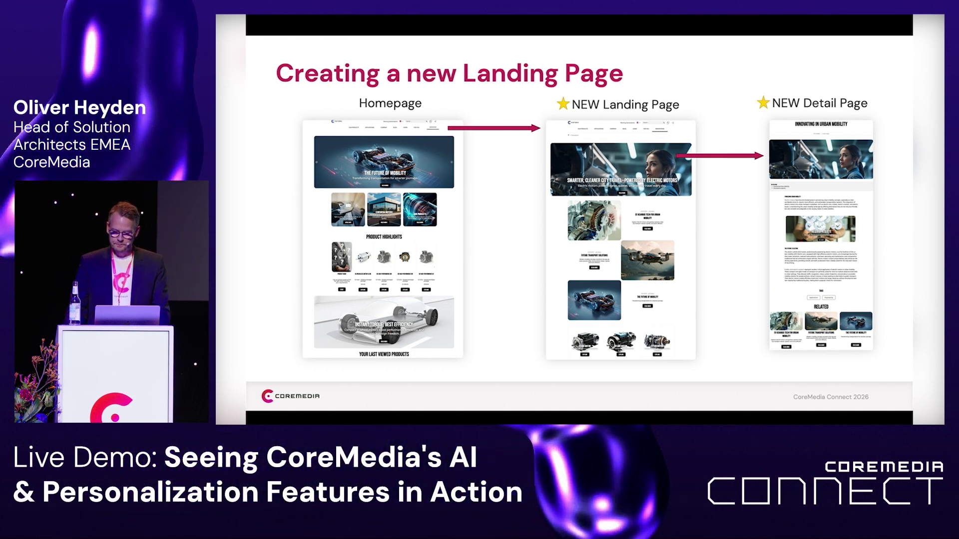
{"action": "key", "text": "super+Tab"}
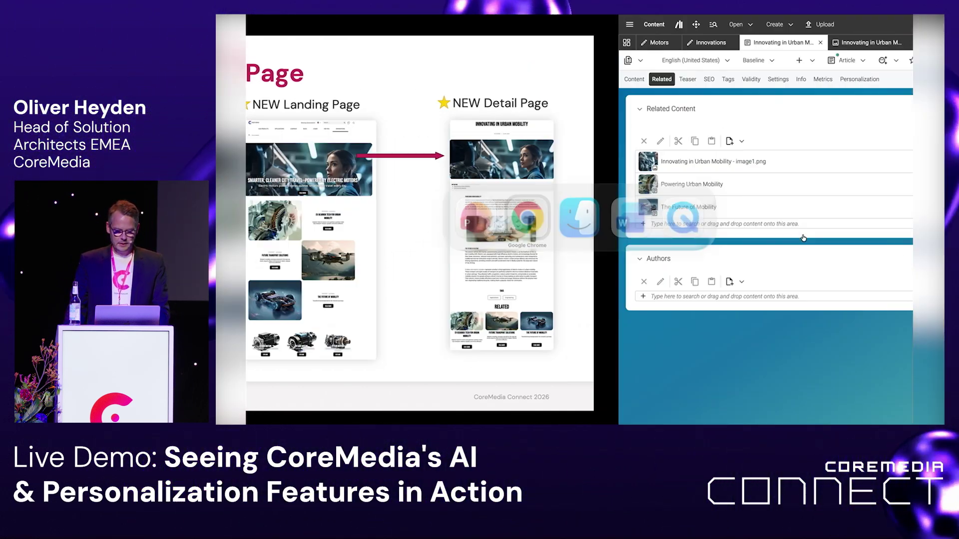
- Enlarge the article text field and run KIO's saved prompt to embed a link to the "request a quote" teaser after the 1st paragraph
{"action": "left_click", "coordinate": [260, 81]}
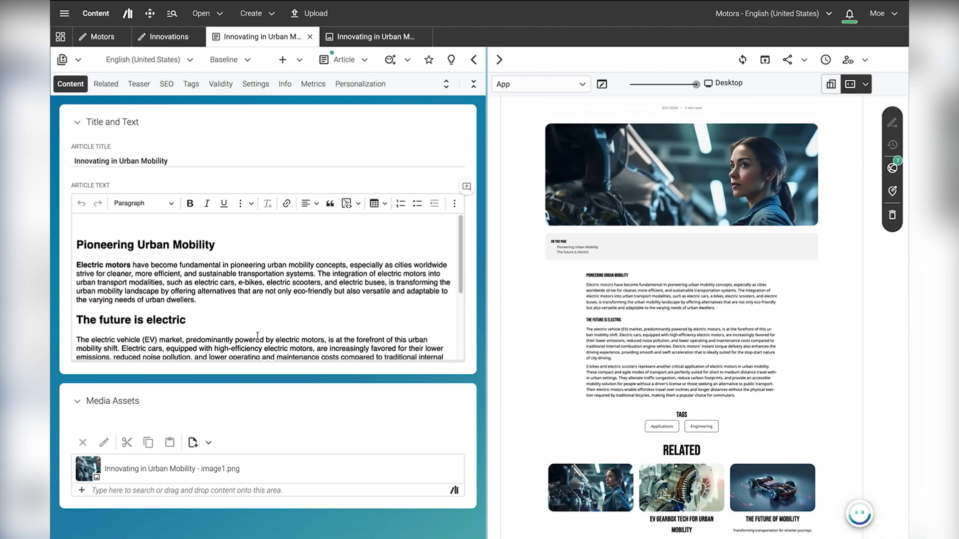
{"action": "left_click_drag", "start_coordinate": [247, 362], "coordinate": [246, 439]}
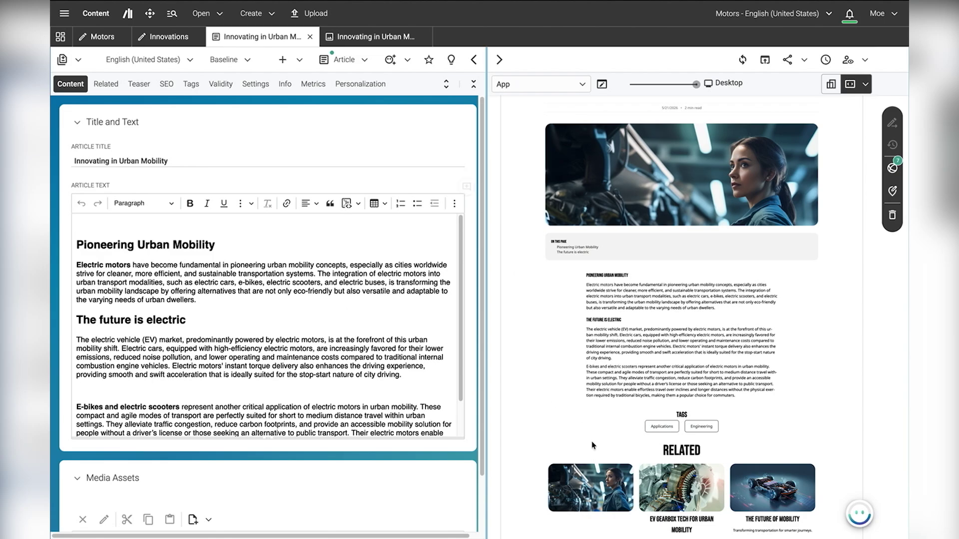
{"action": "left_click", "coordinate": [859, 514]}
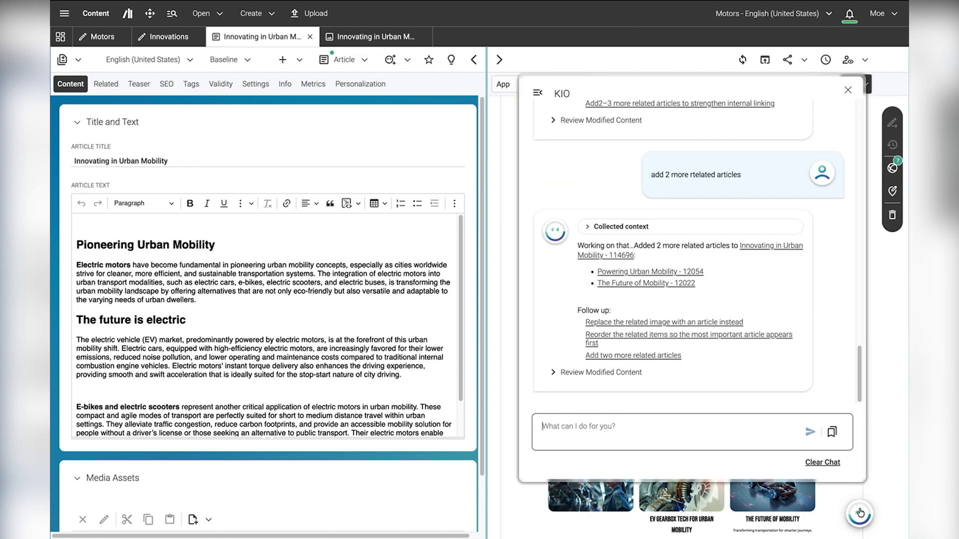
{"action": "left_click", "coordinate": [832, 432]}
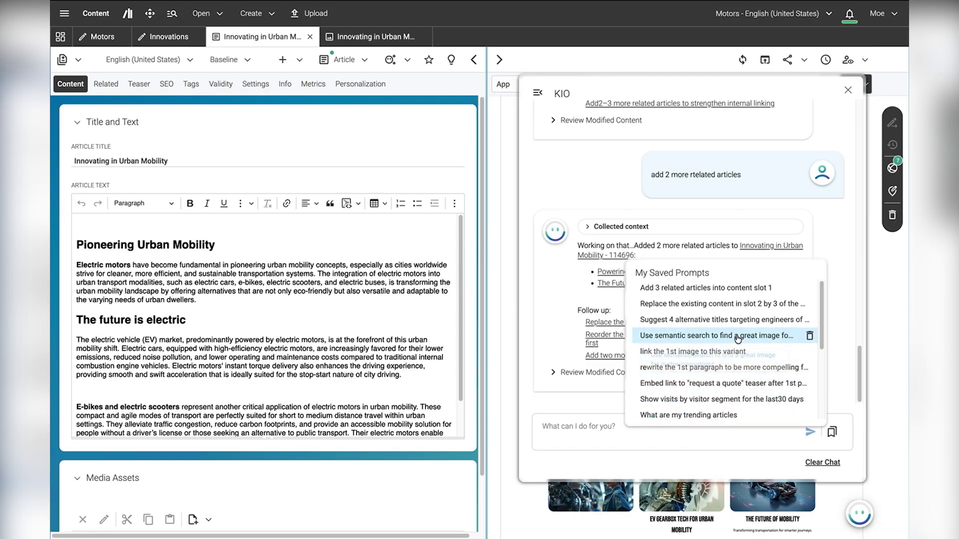
{"action": "scroll", "coordinate": [738, 343], "scroll_direction": "down", "scroll_amount": 2}
{"action": "left_click", "coordinate": [724, 383]}
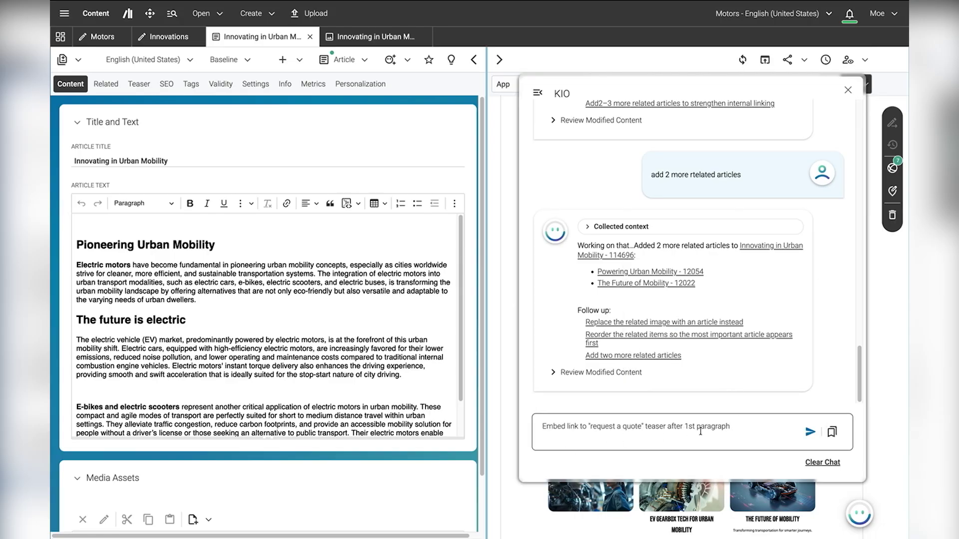
{"action": "key", "text": "Return"}
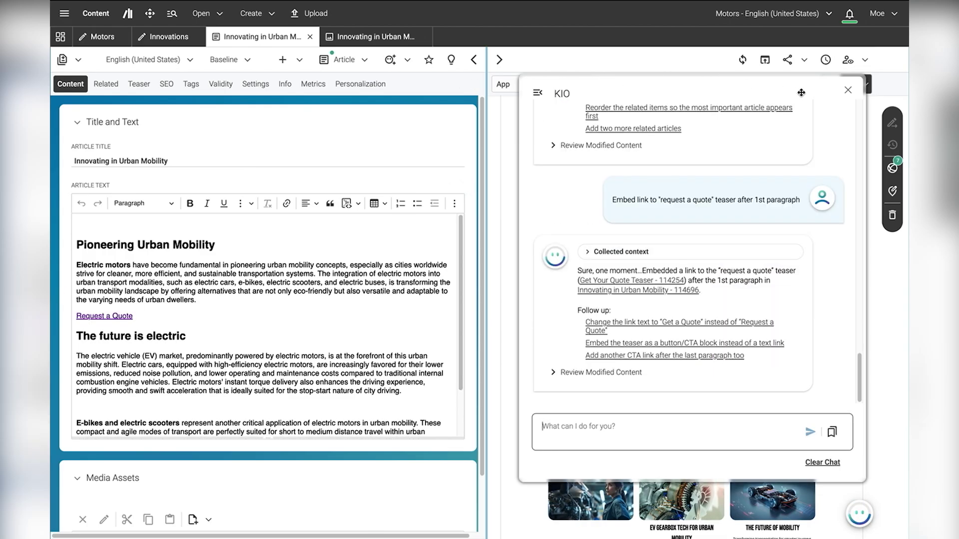
{"action": "left_click", "coordinate": [849, 91]}
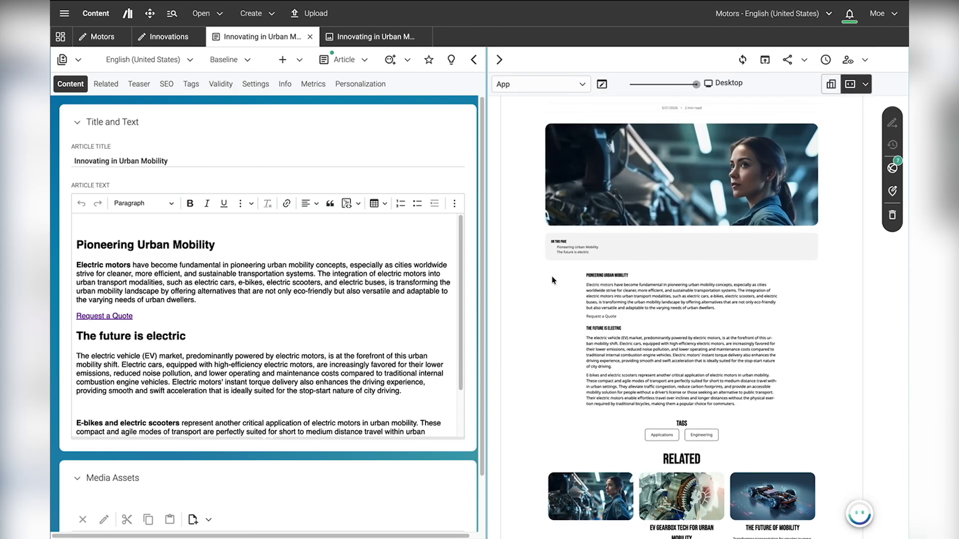
- Show the Request a Quote link as an embedded teaser in the article text, review it in the preview and finish editing the article
{"action": "left_click", "coordinate": [117, 316]}
{"action": "left_click", "coordinate": [380, 329]}
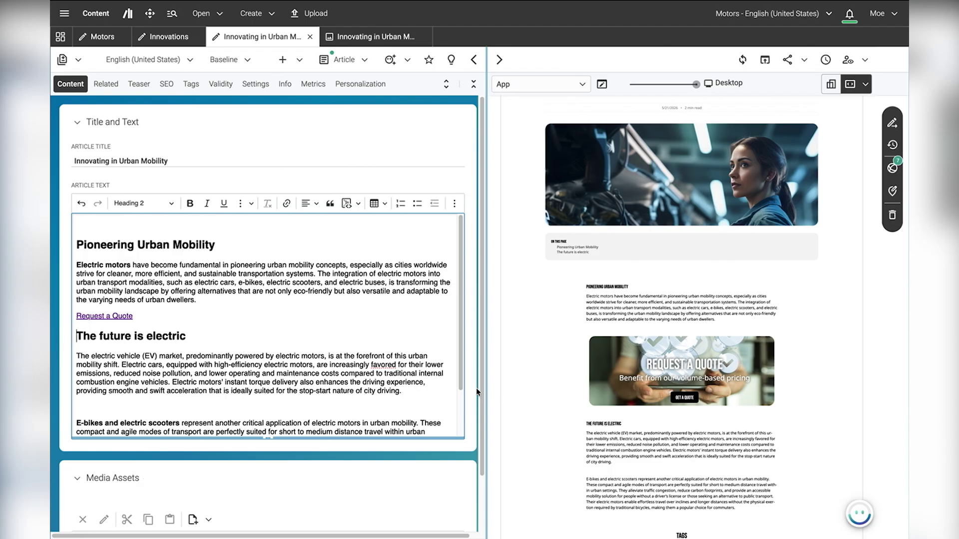
{"action": "scroll", "coordinate": [511, 367], "scroll_direction": "down", "scroll_amount": 3}
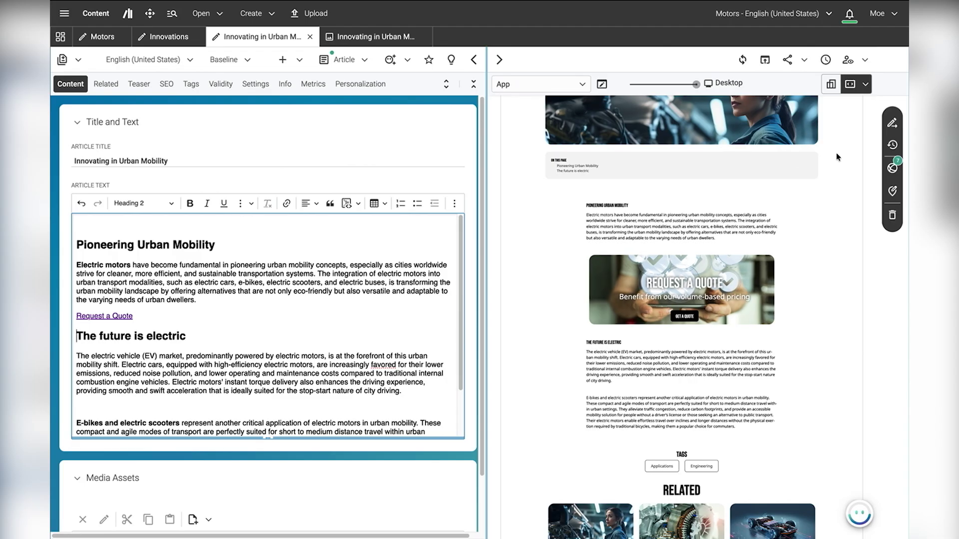
{"action": "scroll", "coordinate": [844, 167], "scroll_direction": "up", "scroll_amount": 3}
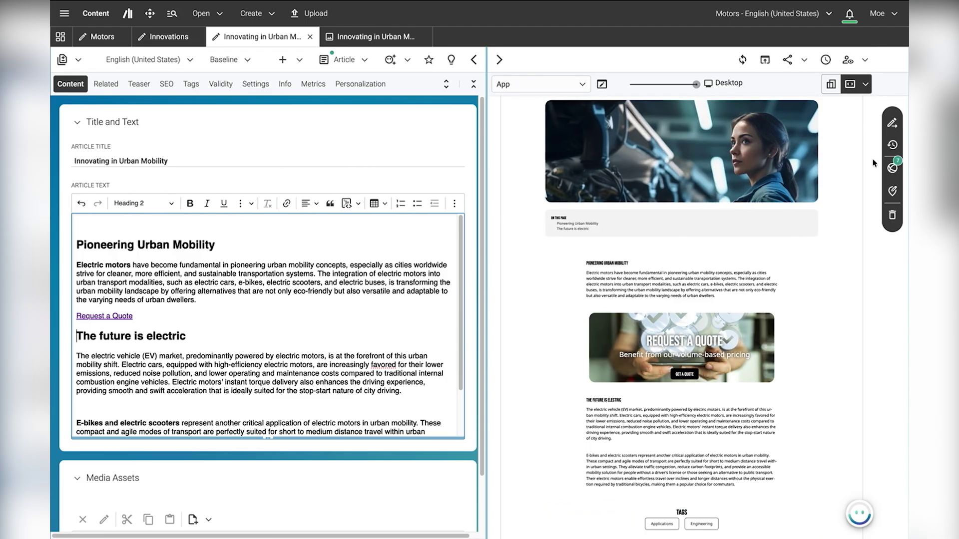
{"action": "left_click", "coordinate": [893, 123]}
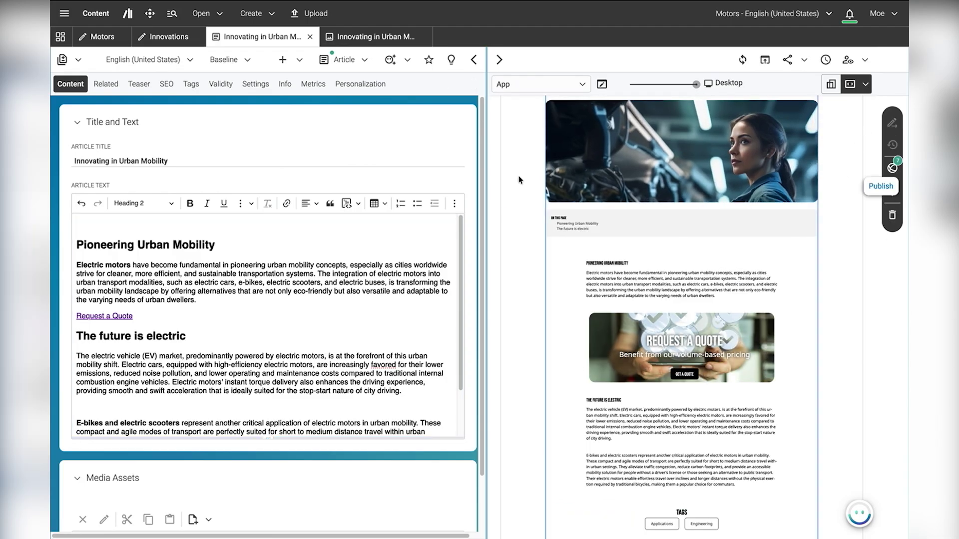
- Consult the Creating a new Landing Page slide, return to CoreMedia Studio and expand Content Slot 1 of the Innovations page
{"action": "key", "text": "alt+Tab"}
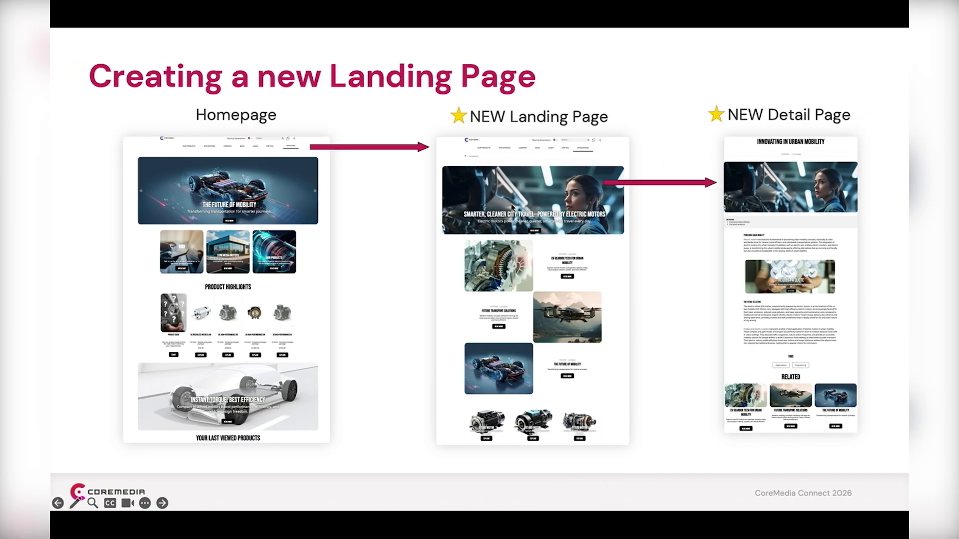
{"action": "key", "text": "alt+Tab"}
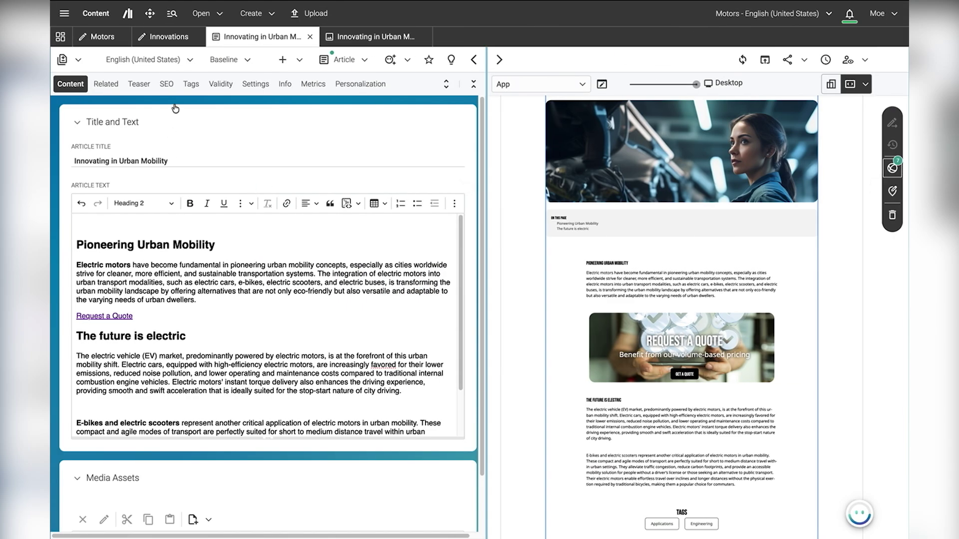
{"action": "left_click", "coordinate": [179, 41]}
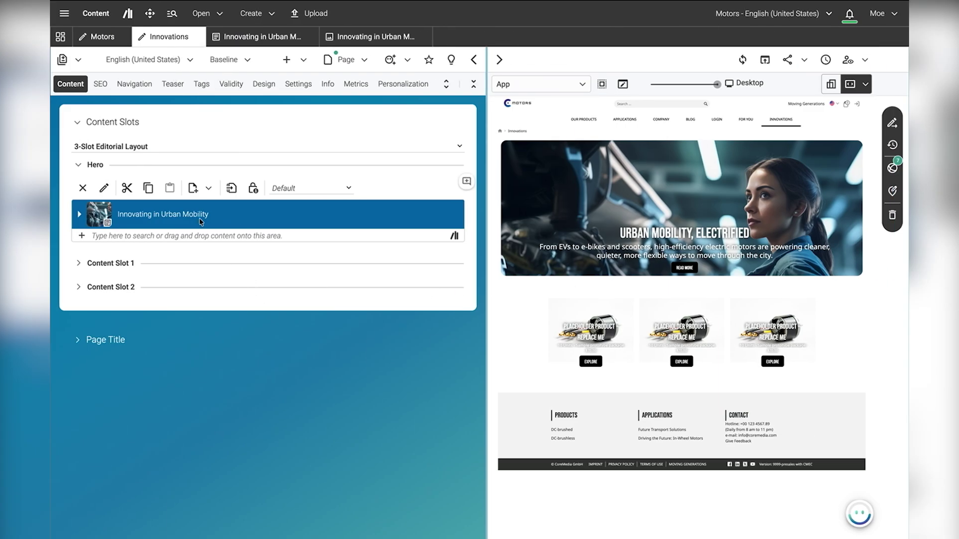
{"action": "left_click", "coordinate": [132, 265]}
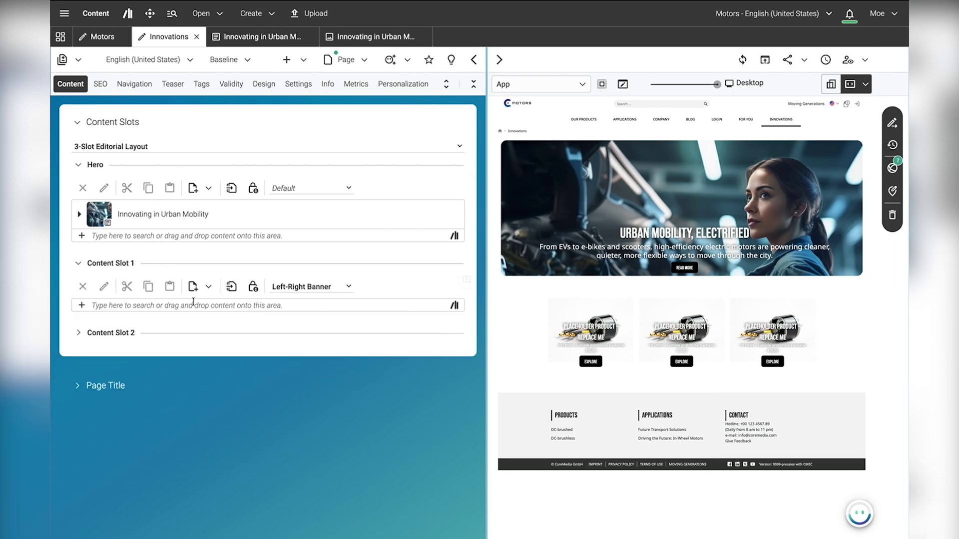
- Run KIO's saved prompt to add 3 related articles into content slot 1, close the chat and review them in the preview
{"action": "left_click", "coordinate": [859, 515]}
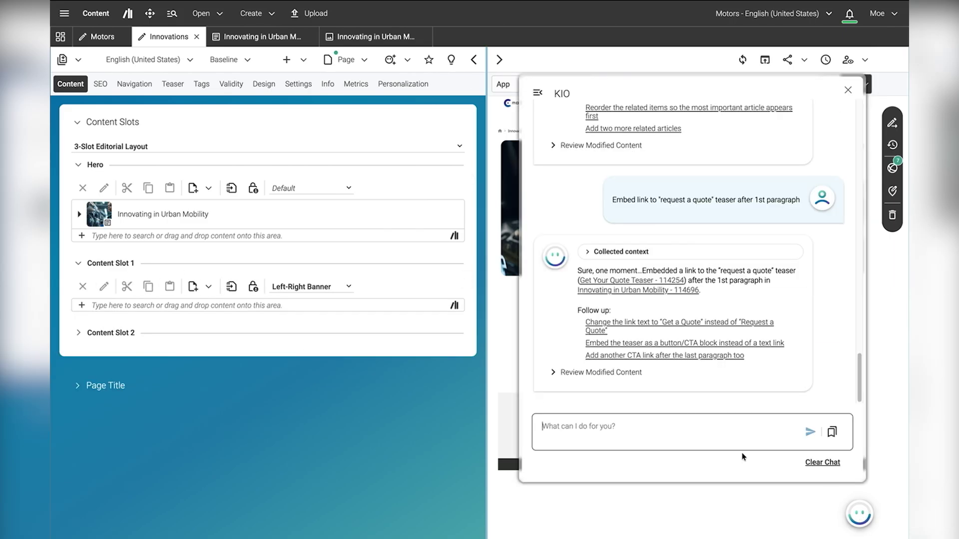
{"action": "left_click", "coordinate": [832, 432]}
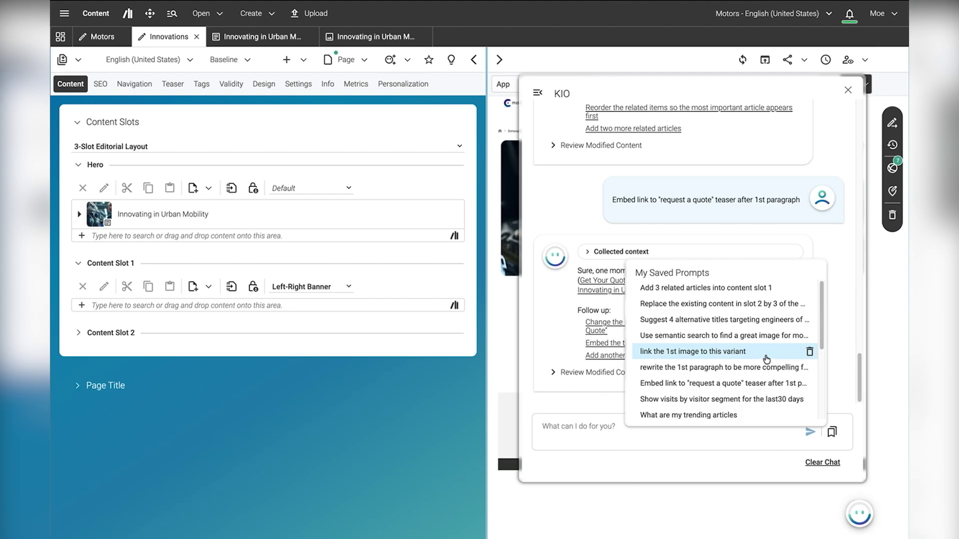
{"action": "left_click", "coordinate": [683, 288]}
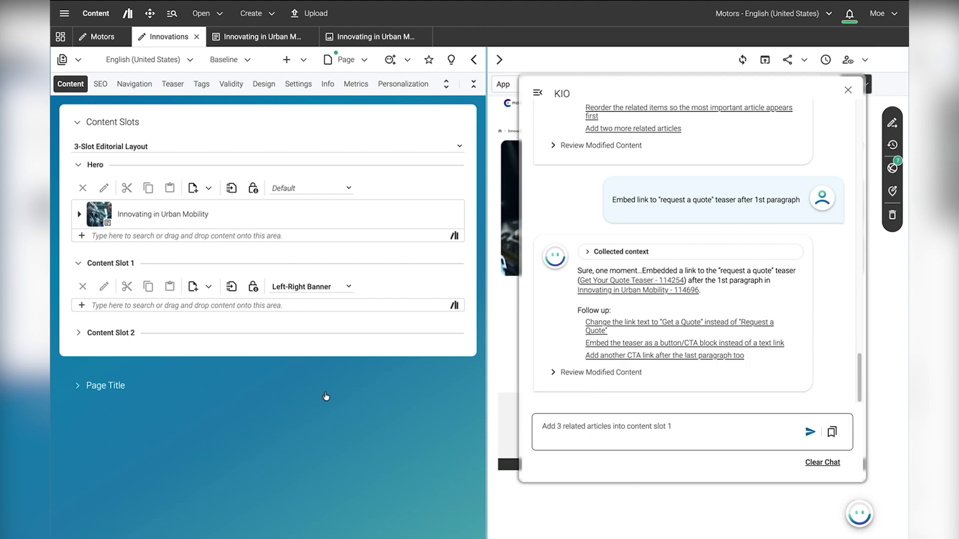
{"action": "left_click", "coordinate": [810, 431]}
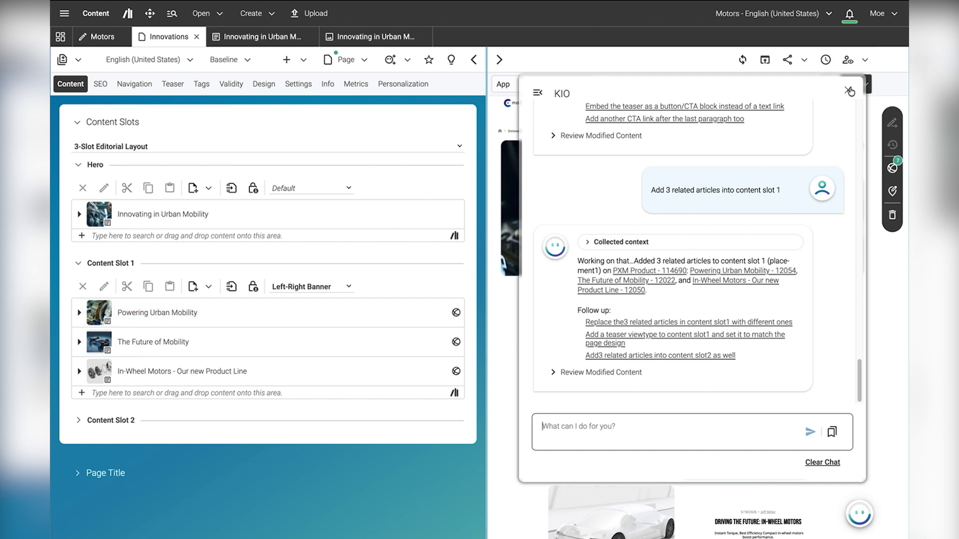
{"action": "left_click", "coordinate": [848, 90]}
{"action": "scroll", "coordinate": [808, 157], "scroll_direction": "down", "scroll_amount": 3}
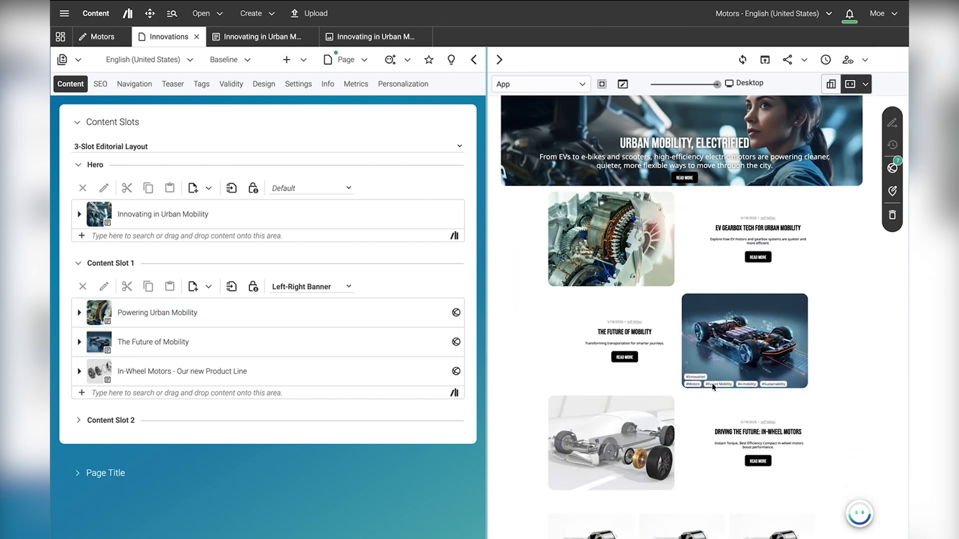
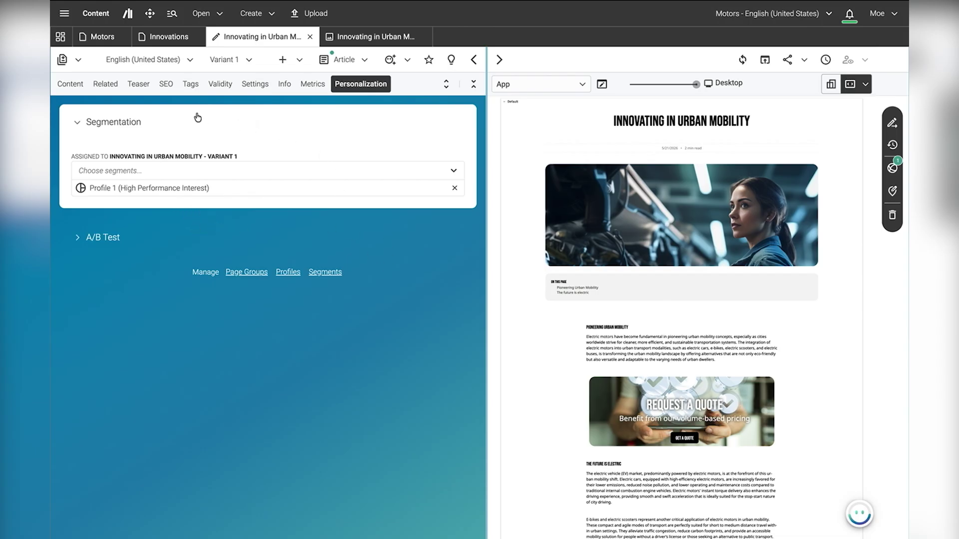
- Run KIO's saved prompt on the content of the article's Variant 1 to suggest 4 alternative titles targeting engineers of high performance motors
{"action": "left_click", "coordinate": [85, 88]}
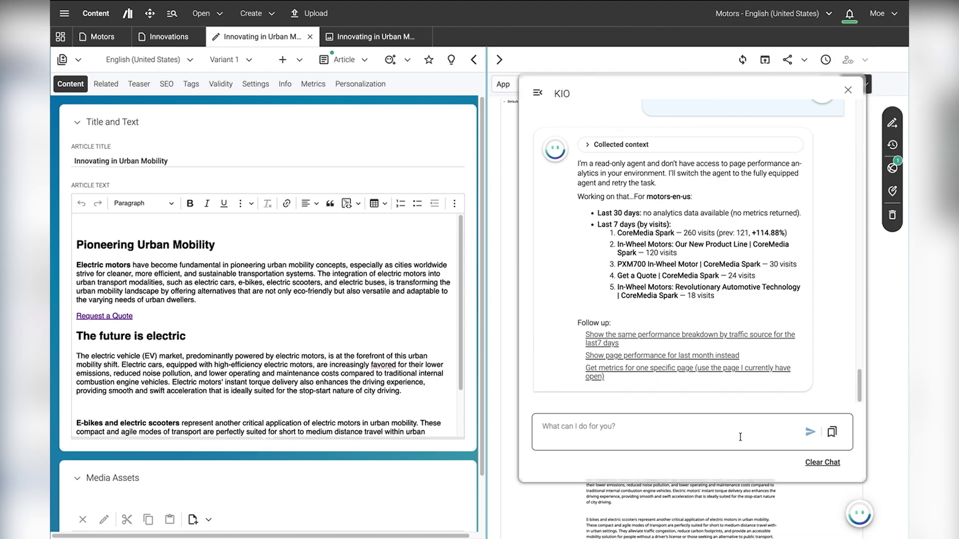
{"action": "left_click", "coordinate": [832, 432]}
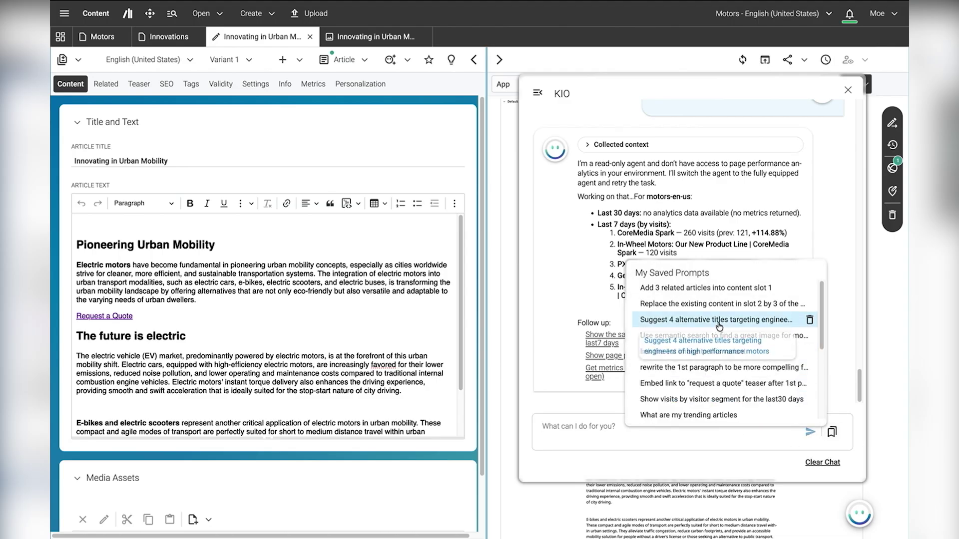
{"action": "left_click", "coordinate": [707, 320]}
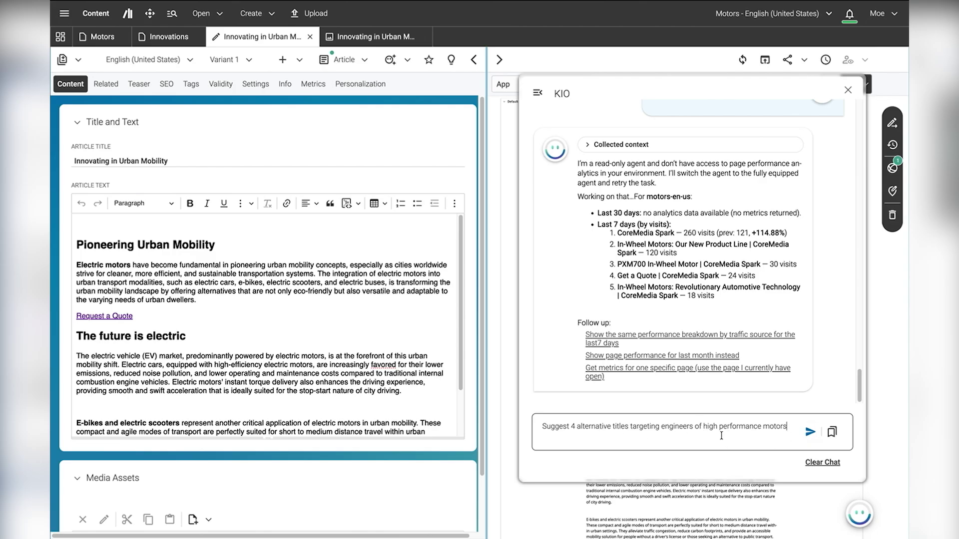
{"action": "left_click", "coordinate": [805, 432]}
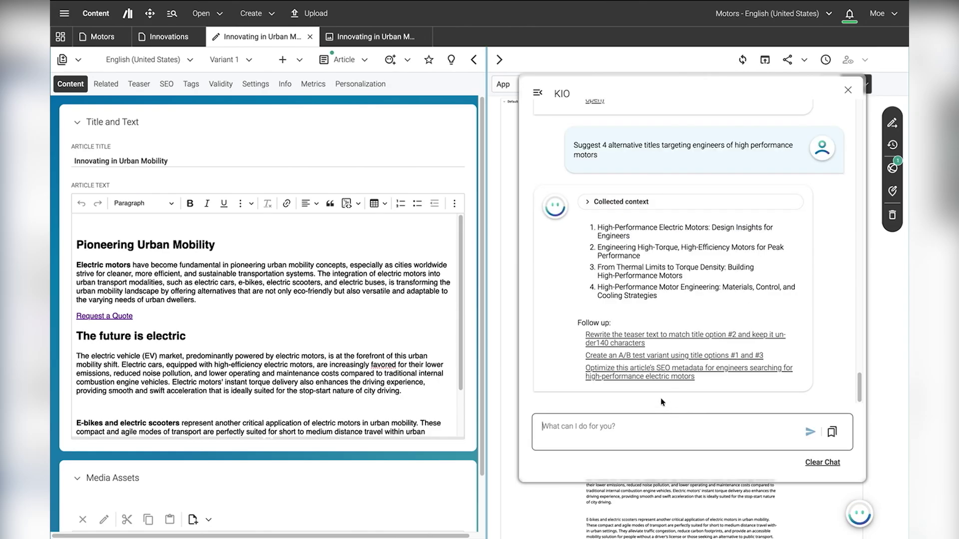
- Ask KIO to apply the 2nd suggested title to this variant
{"action": "left_click", "coordinate": [653, 423]}
{"action": "type", "text": "apply the 2ndm to this variant"}
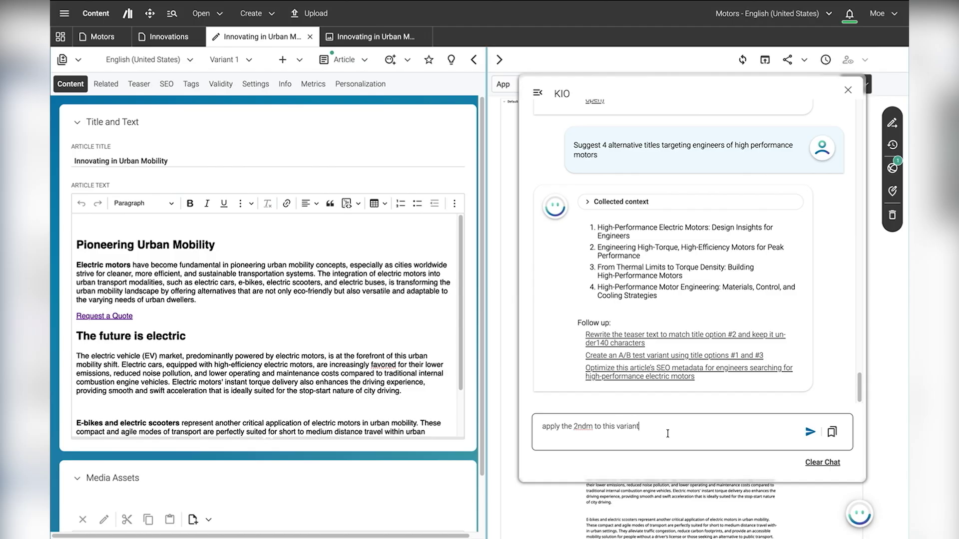
{"action": "key", "text": "Return"}
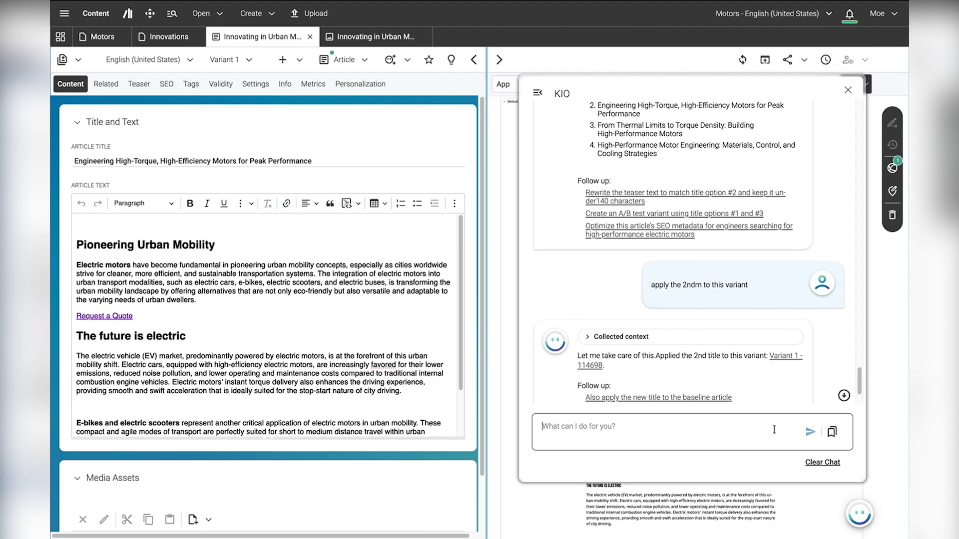
- Run KIO's saved prompt to rewrite the 1st paragraph to be more compelling for high performance motors enthusiasts
{"action": "left_click", "coordinate": [842, 438]}
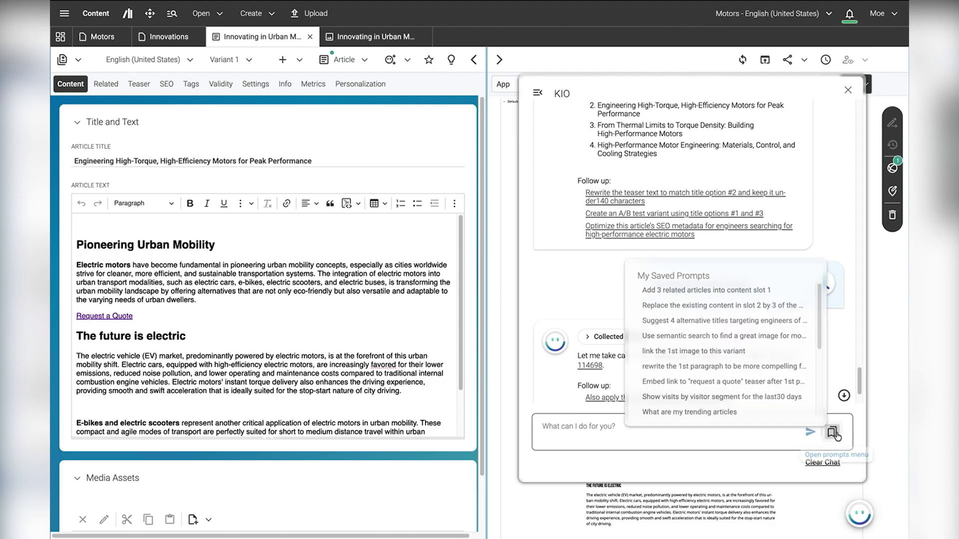
{"action": "left_click", "coordinate": [730, 373]}
{"action": "left_click", "coordinate": [810, 432]}
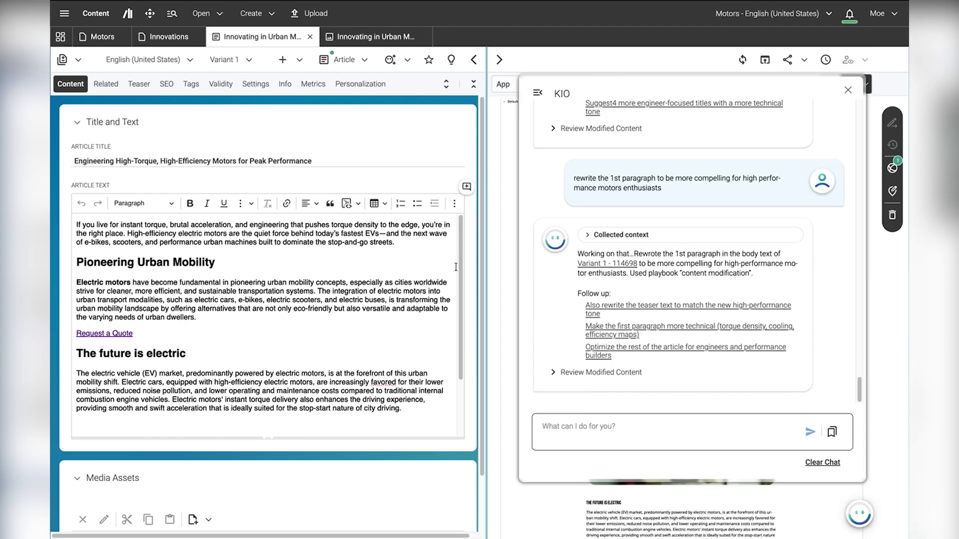
- Compare KIO's modified version of Variant 1 side by side with the previous version, and close the comparison
{"action": "left_click", "coordinate": [555, 373]}
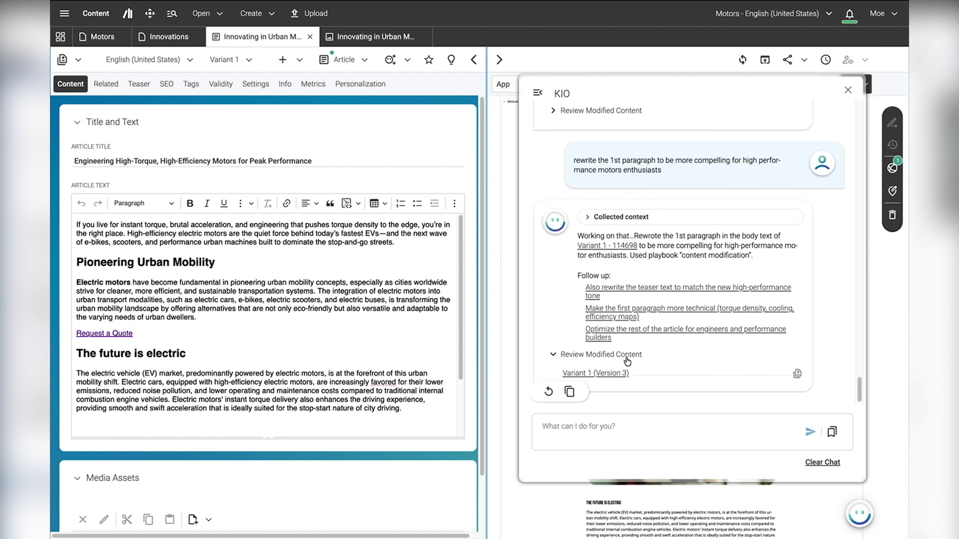
{"action": "left_click", "coordinate": [796, 374]}
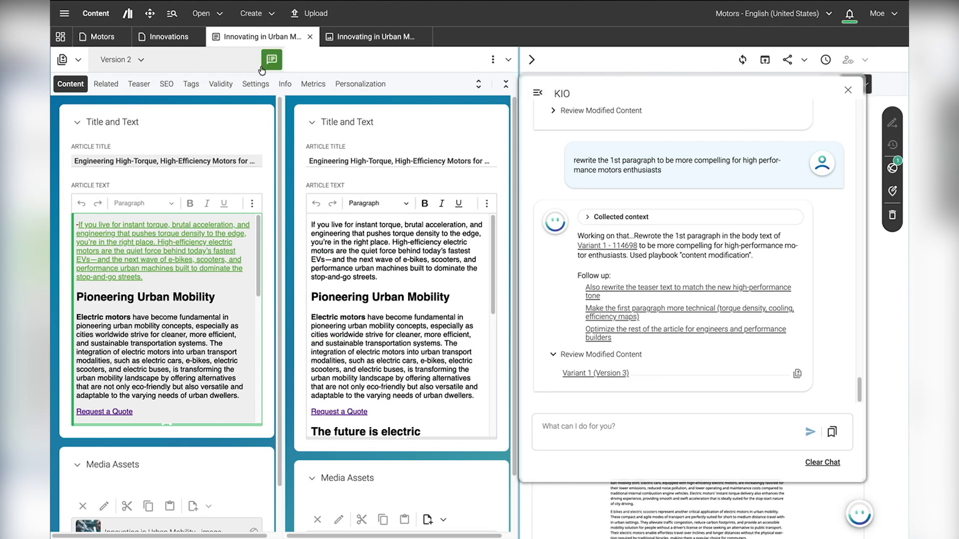
{"action": "left_click", "coordinate": [62, 60]}
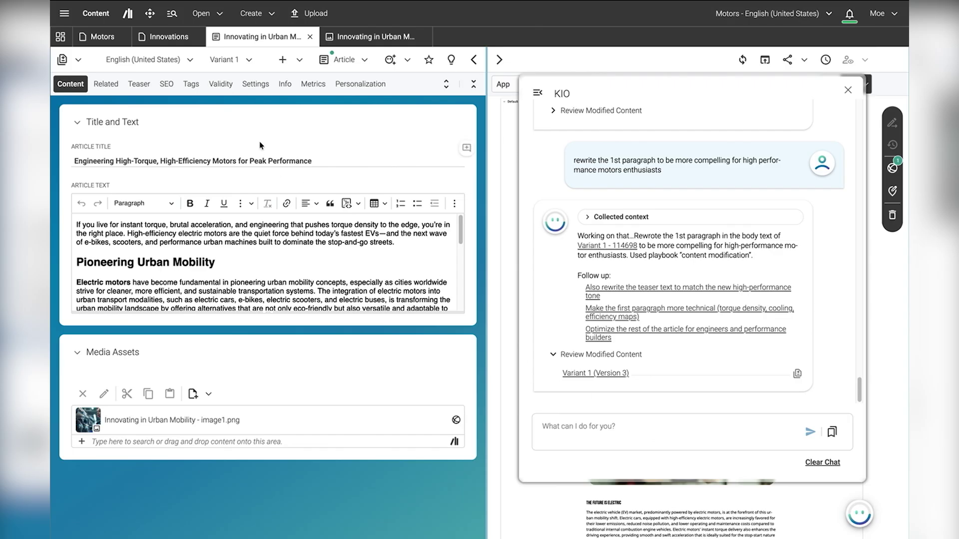
- Open the saved picture search in the library and look for "people with glasses", first by keyword and again with semantic search
{"action": "left_click", "coordinate": [219, 19]}
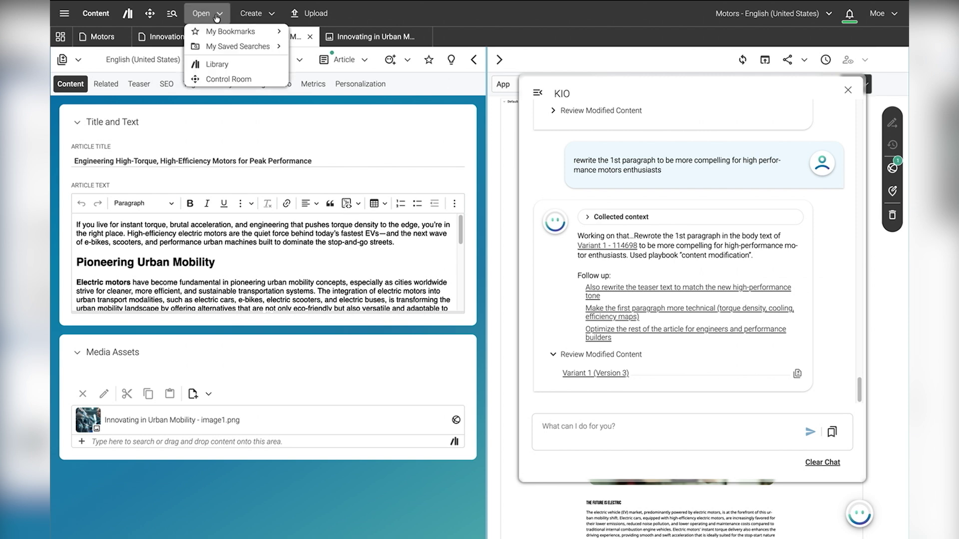
{"action": "mouse_move", "coordinate": [269, 46]}
{"action": "left_click", "coordinate": [339, 75]}
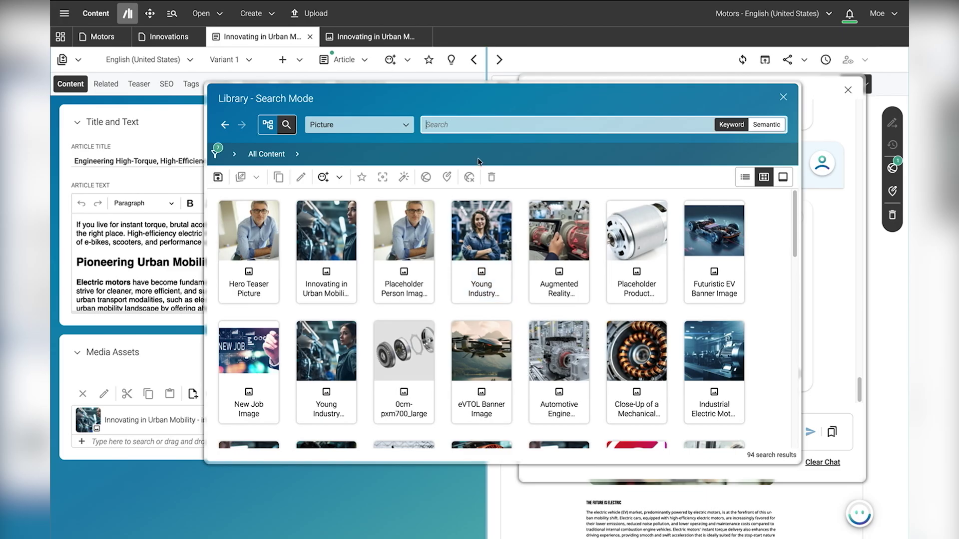
{"action": "type", "text": "people with glasses"}
{"action": "key", "text": "Return"}
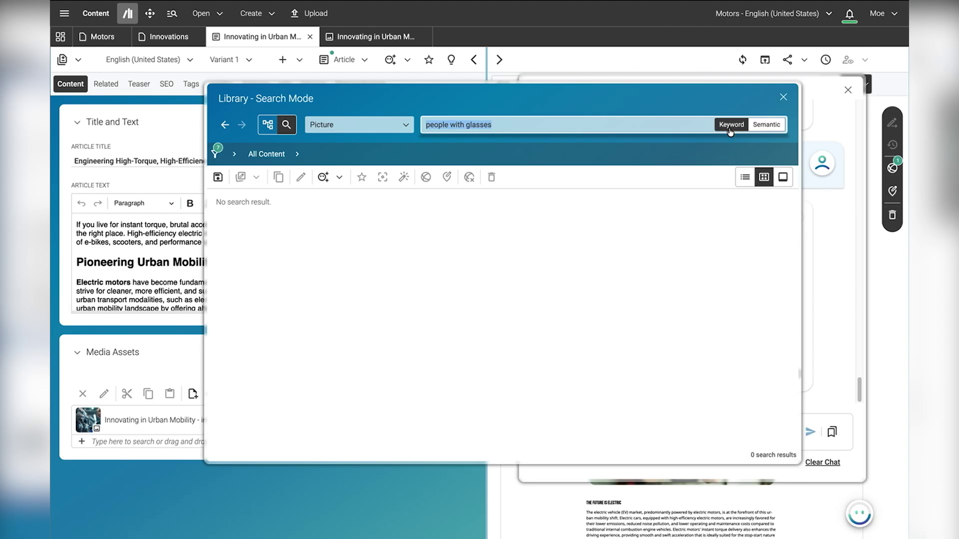
{"action": "left_click", "coordinate": [760, 129]}
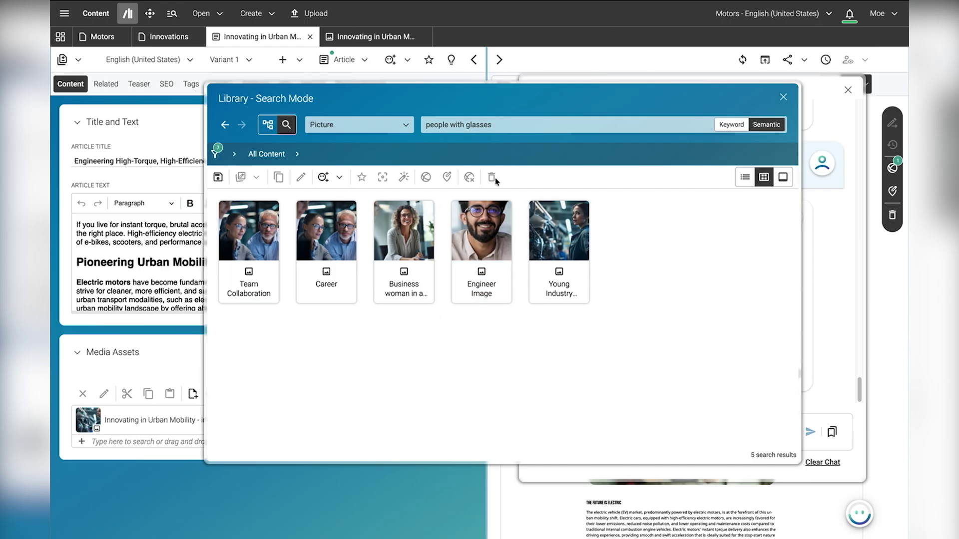
- Search the picture library semantically for smiling people and close the library
{"action": "left_click", "coordinate": [422, 127]}
{"action": "key", "text": "ctrl+a"}
{"action": "type", "text": "smi"}
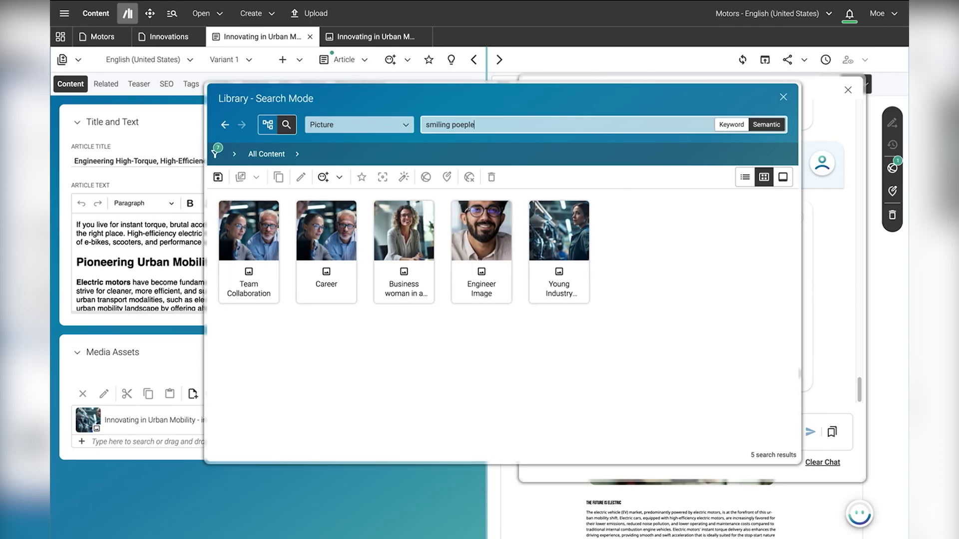
{"action": "type", "text": "ling people"}
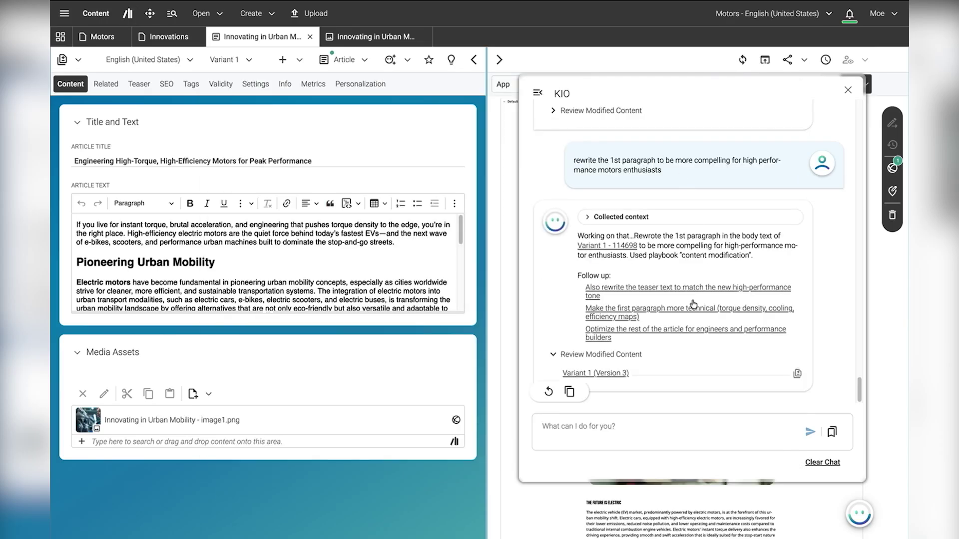
- Run KIO's saved prompt to use semantic search to find a great image for motor innovations, and preview the suggested pictures
{"action": "left_click", "coordinate": [832, 431]}
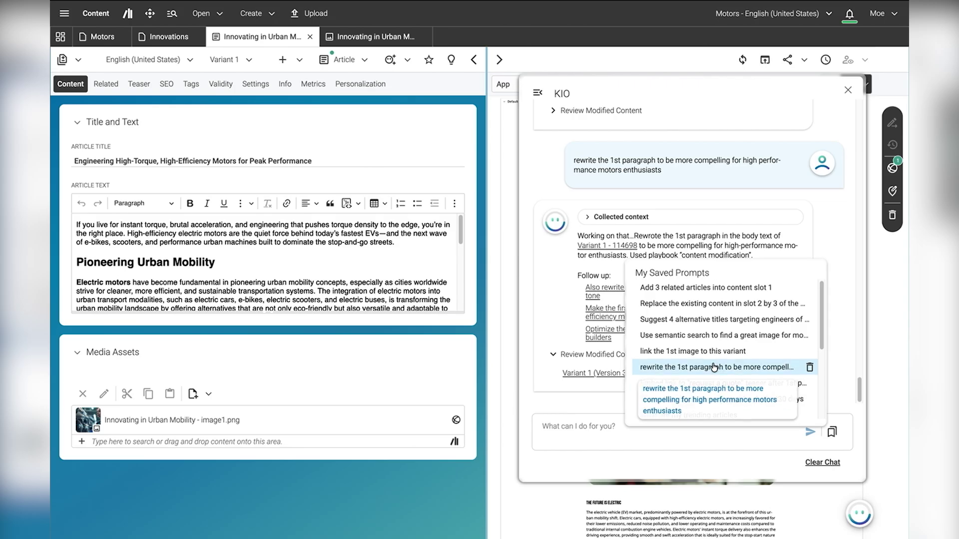
{"action": "scroll", "coordinate": [700, 352], "scroll_direction": "down", "scroll_amount": 1}
{"action": "left_click", "coordinate": [701, 324]}
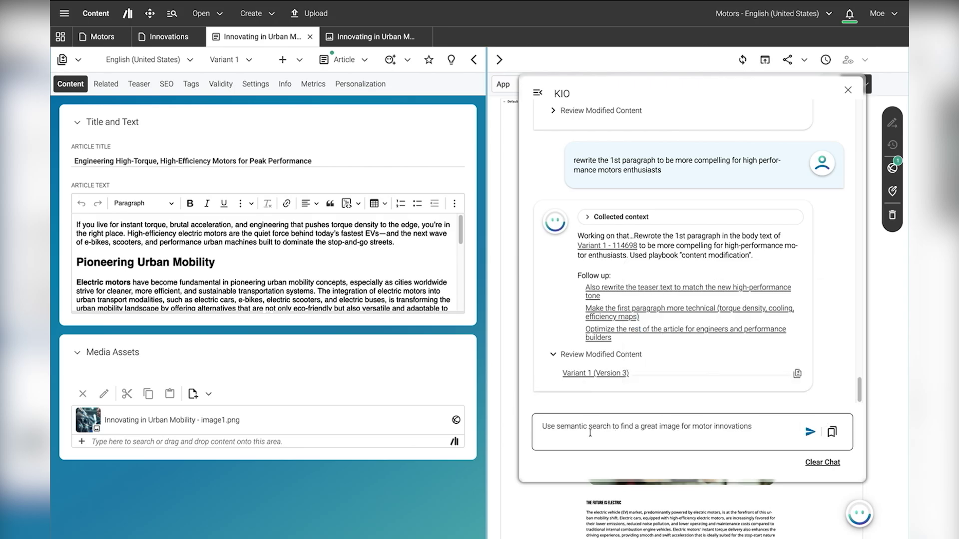
{"action": "left_click", "coordinate": [810, 431]}
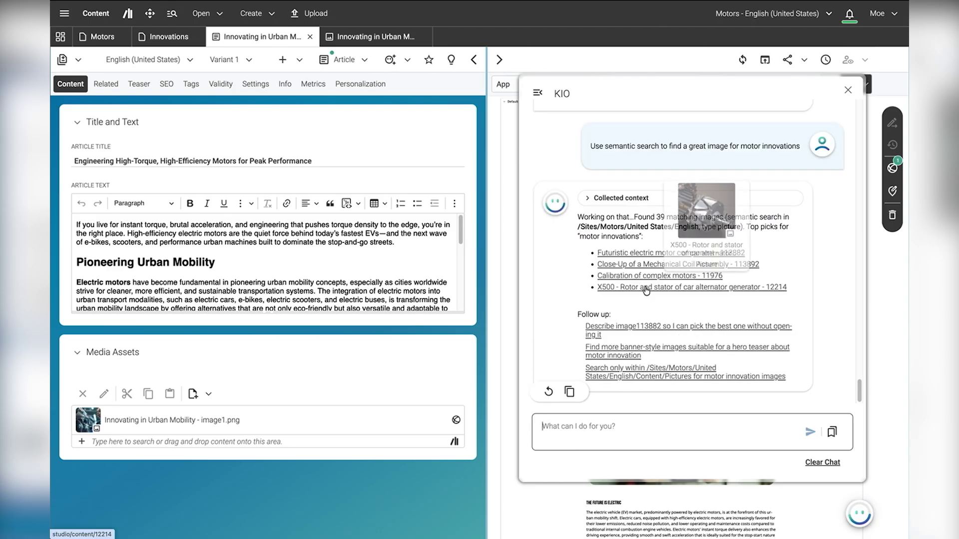
{"action": "mouse_move", "coordinate": [637, 254]}
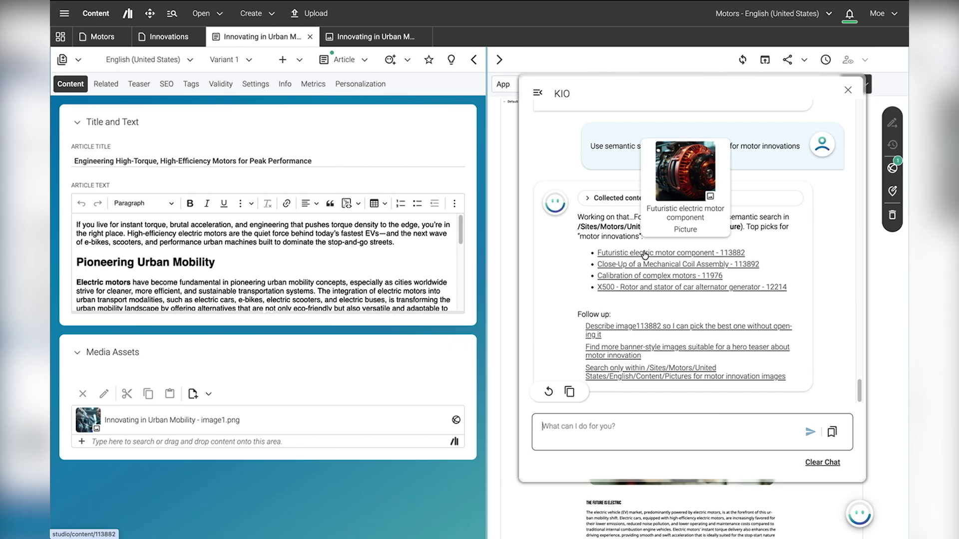
- Run KIO's saved prompt to link the 1st image to this variant, and close the chat to check the preview
{"action": "left_click", "coordinate": [827, 442]}
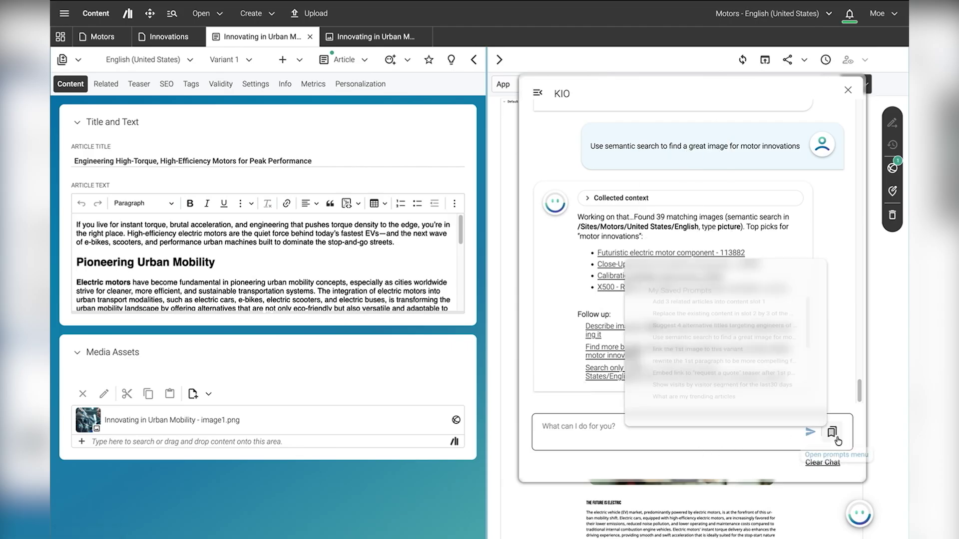
{"action": "left_click", "coordinate": [721, 353]}
{"action": "left_click", "coordinate": [810, 432]}
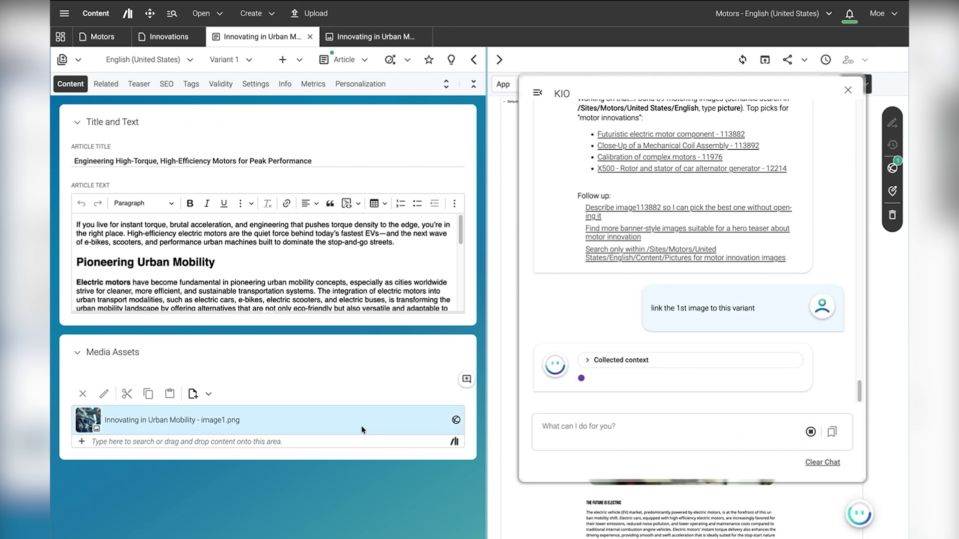
{"action": "mouse_move", "coordinate": [362, 426]}
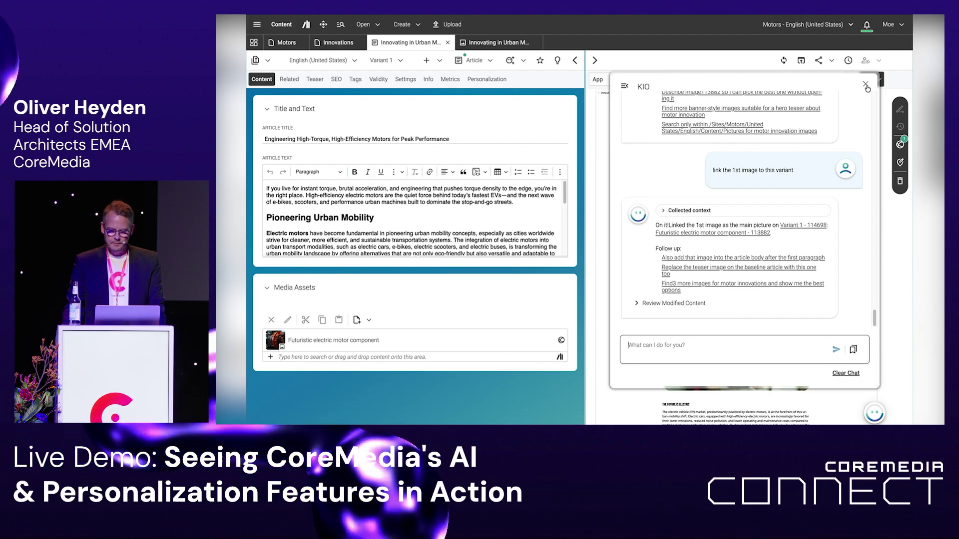
{"action": "left_click", "coordinate": [848, 91]}
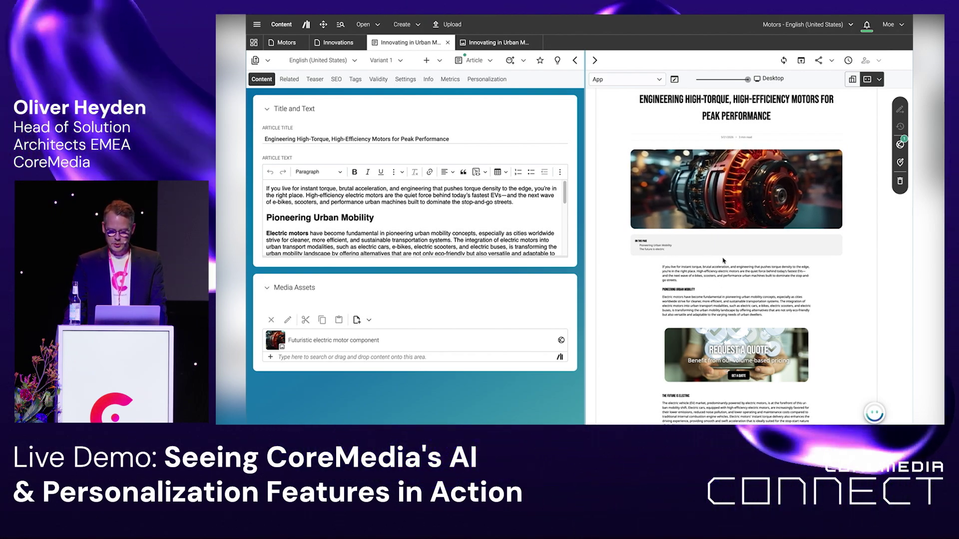
- Consult the Creating a new Landing Page slide and publish Variant 1 from CoreMedia Studio with a Direct Publication workflow
{"action": "key", "text": "super+Tab"}
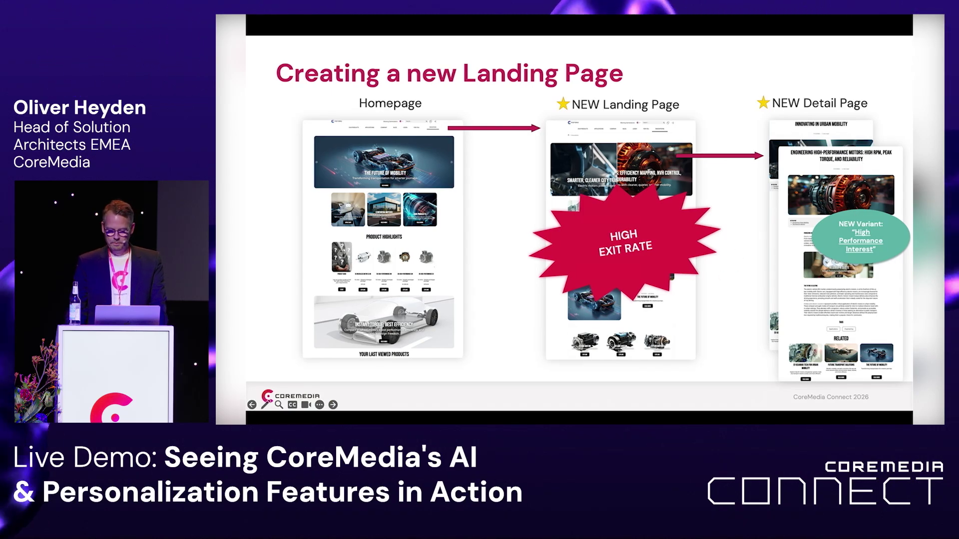
{"action": "key", "text": "super+Tab"}
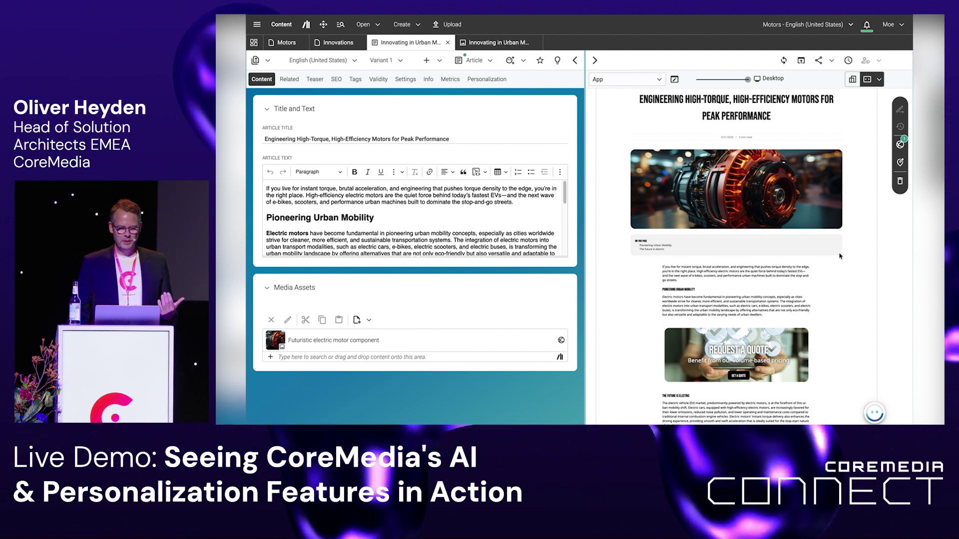
{"action": "left_click", "coordinate": [900, 145]}
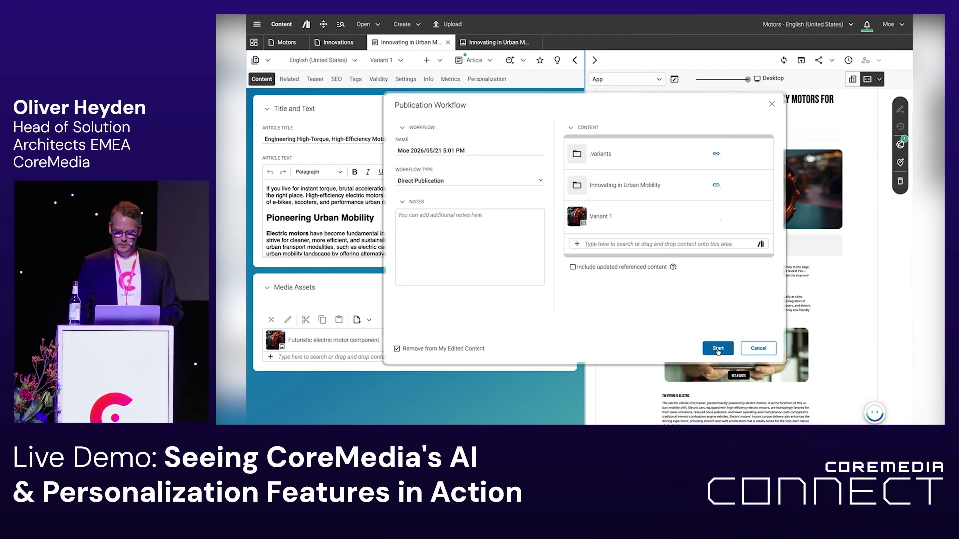
{"action": "left_click", "coordinate": [718, 350]}
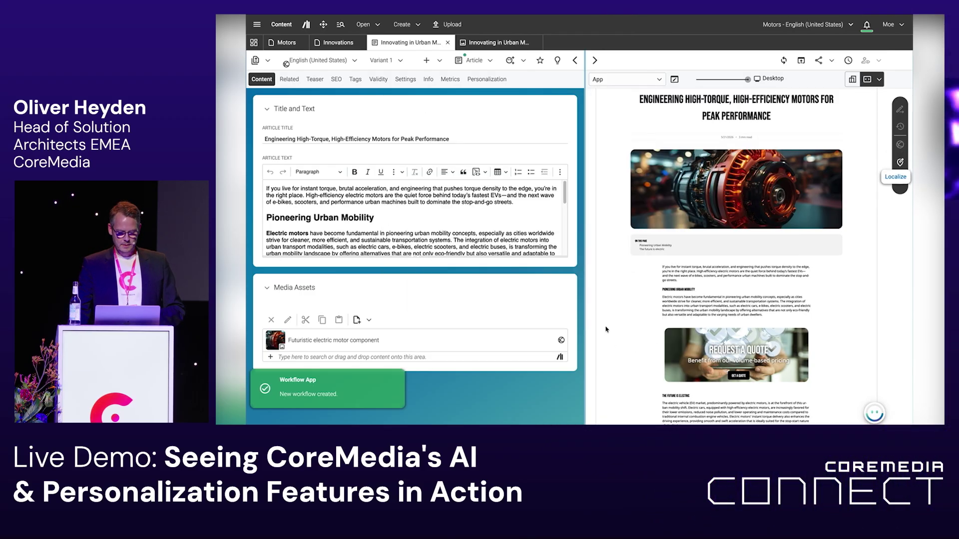